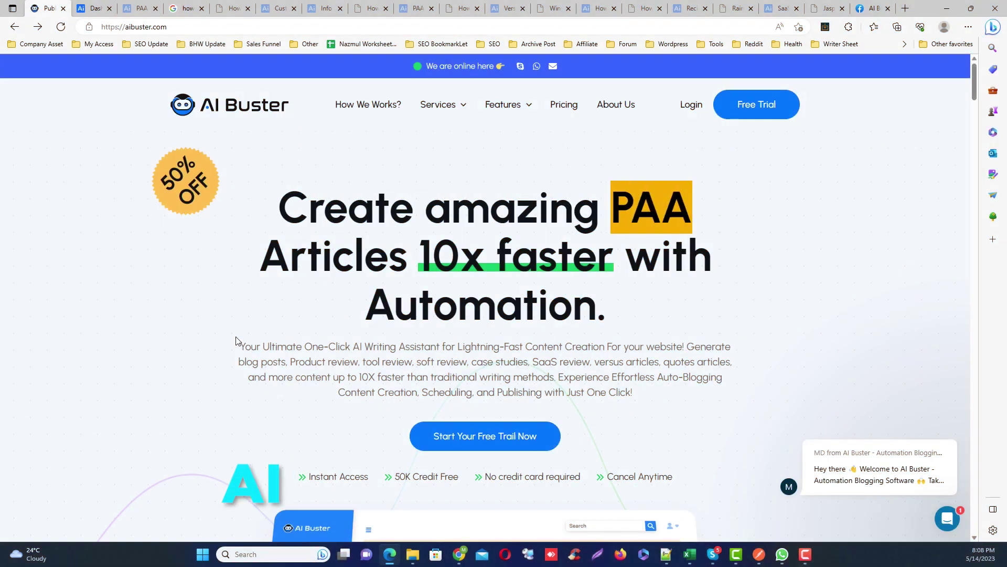
- Point out the aibuster.com address in the address bar, then bring up the app dashboard
{"action": "left_click", "coordinate": [190, 26]}
{"action": "left_click", "coordinate": [173, 310]}
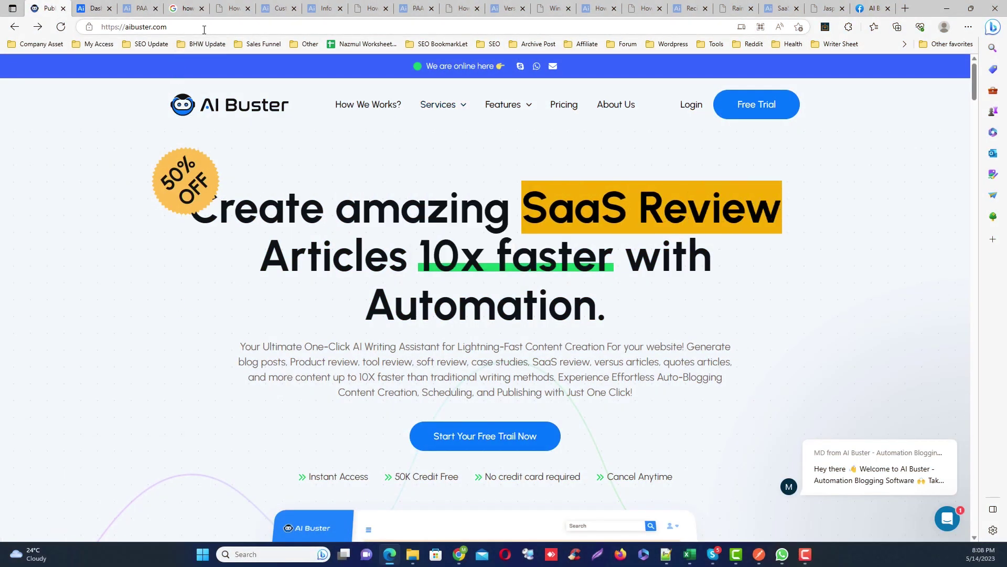
{"action": "left_click_drag", "start_coordinate": [204, 29], "coordinate": [136, 29]}
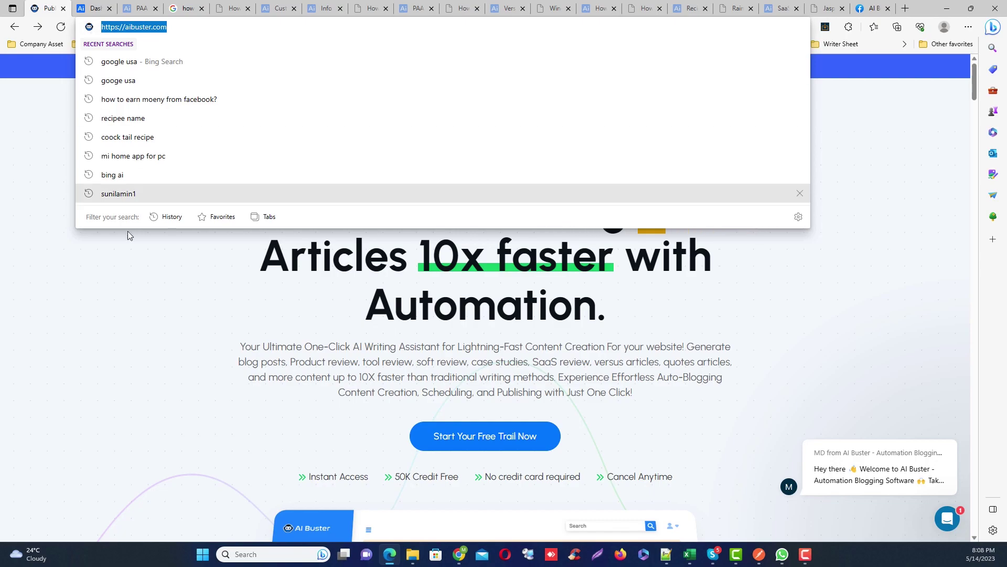
{"action": "left_click", "coordinate": [137, 322]}
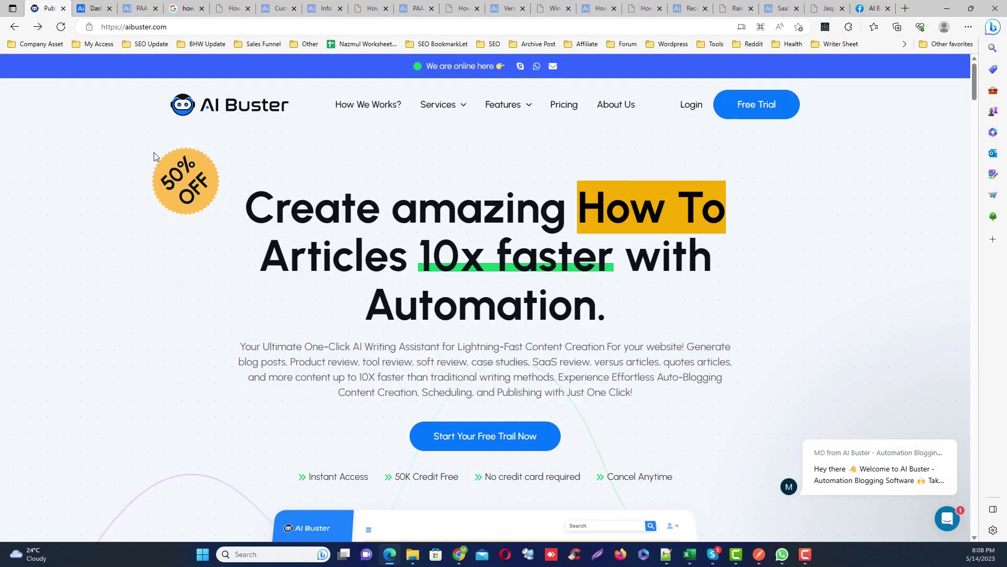
{"action": "left_click", "coordinate": [182, 25]}
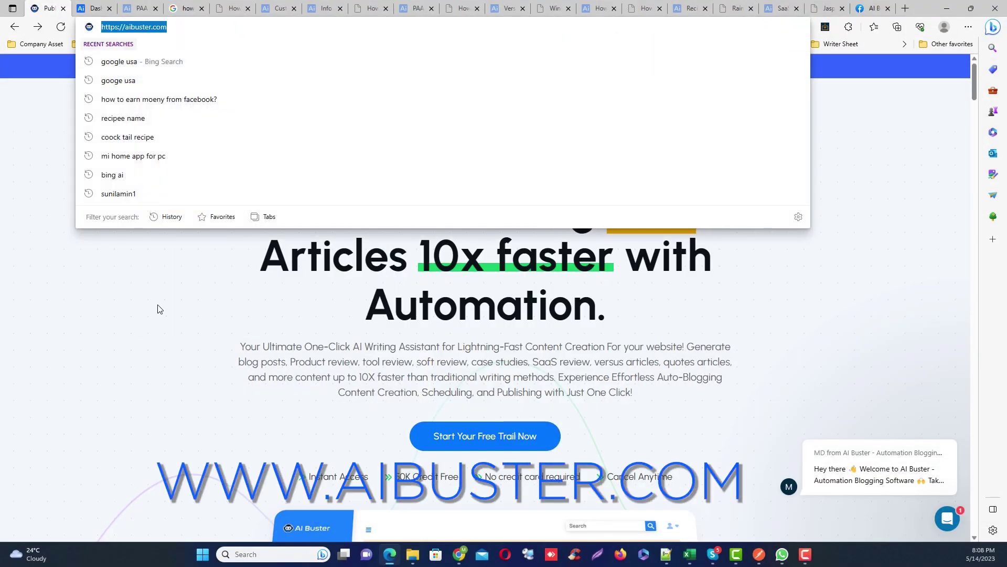
{"action": "left_click", "coordinate": [757, 147]}
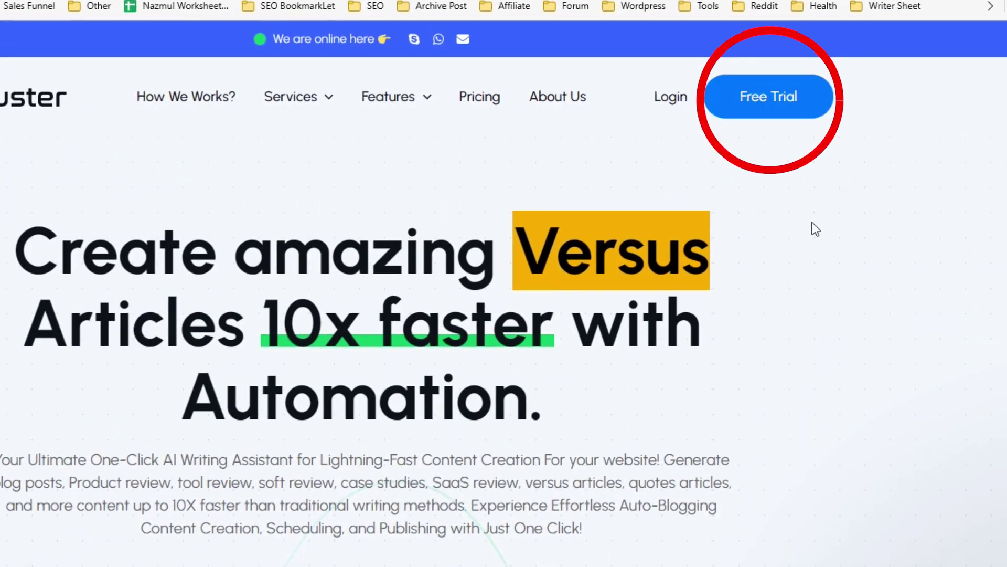
{"action": "scroll", "coordinate": [639, 176], "scroll_direction": "down", "scroll_amount": 7}
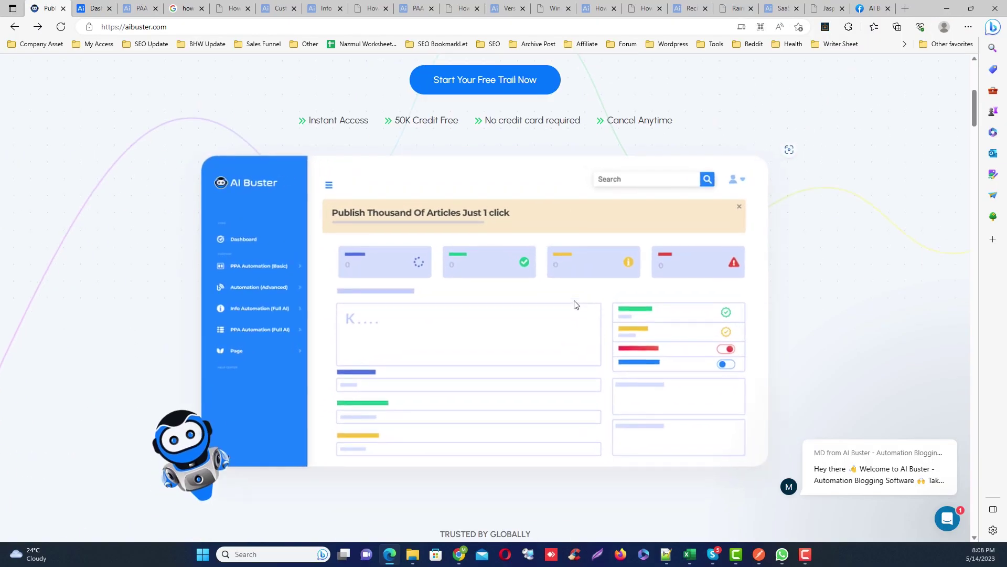
{"action": "scroll", "coordinate": [640, 175], "scroll_direction": "up", "scroll_amount": 7}
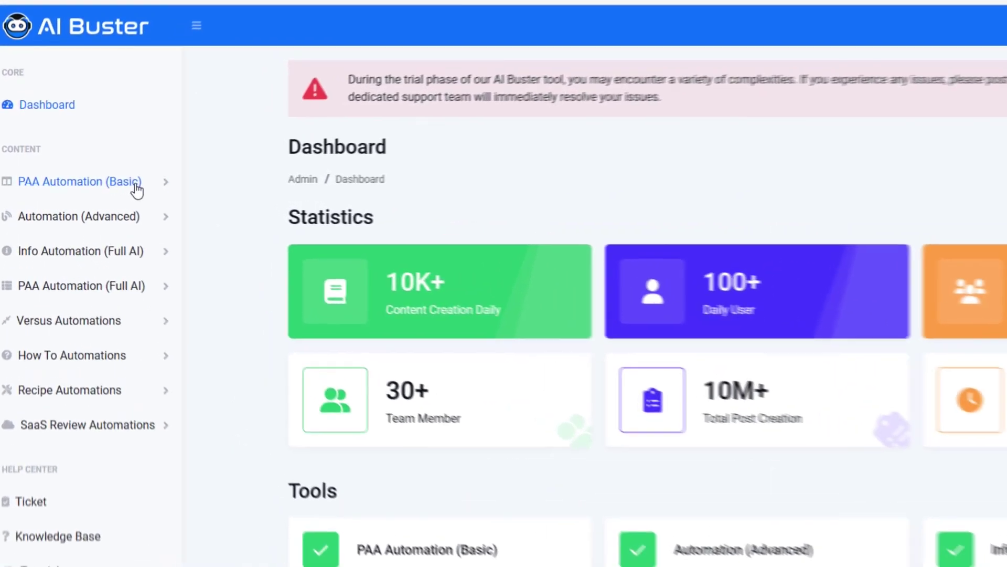
- Expand PAA Automation (Basic) to list its pages, then scroll through the sample article on the demo site
{"action": "left_click", "coordinate": [105, 183]}
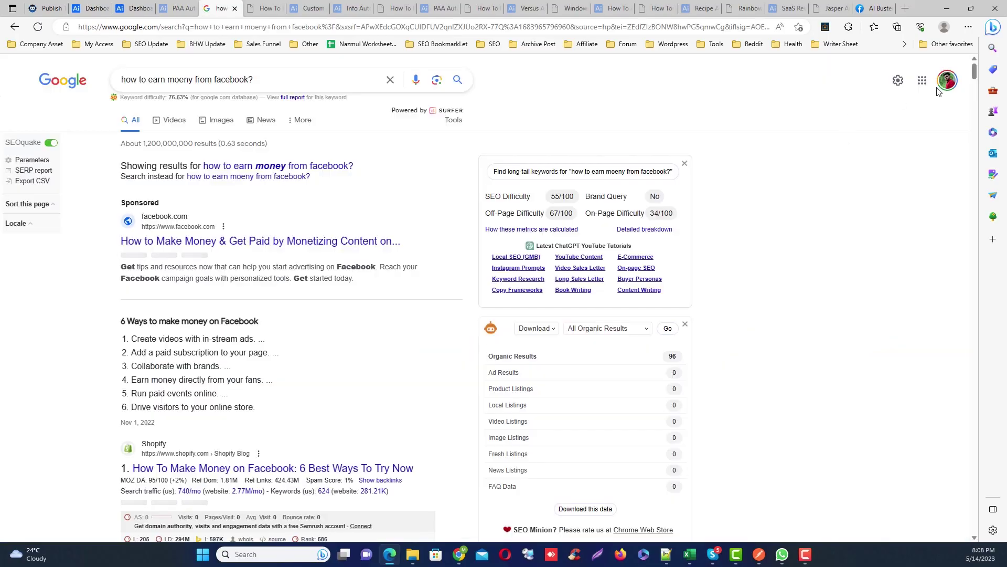
{"action": "left_click_drag", "start_coordinate": [975, 73], "coordinate": [975, 202]}
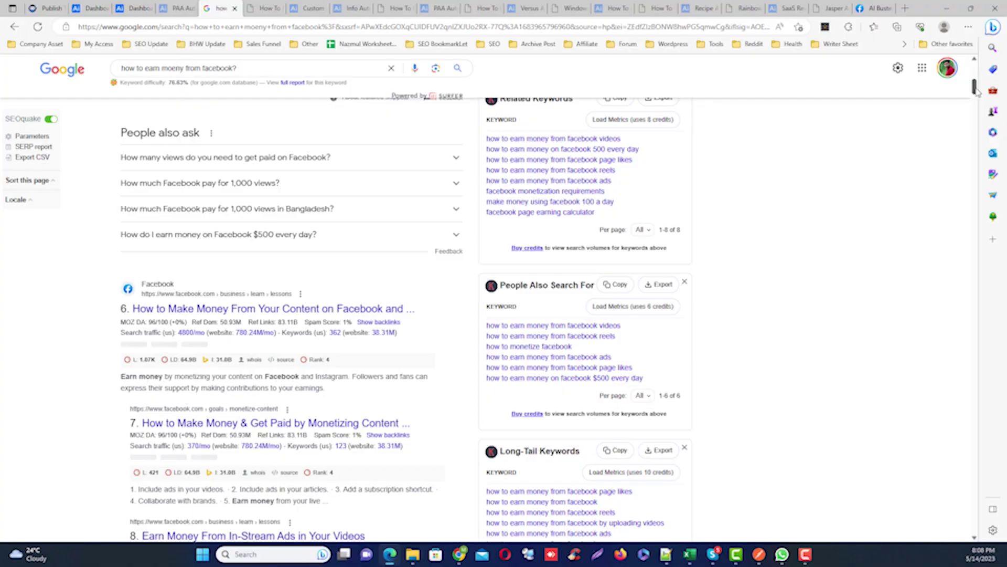
{"action": "scroll", "coordinate": [948, 532], "scroll_direction": "down", "scroll_amount": 20}
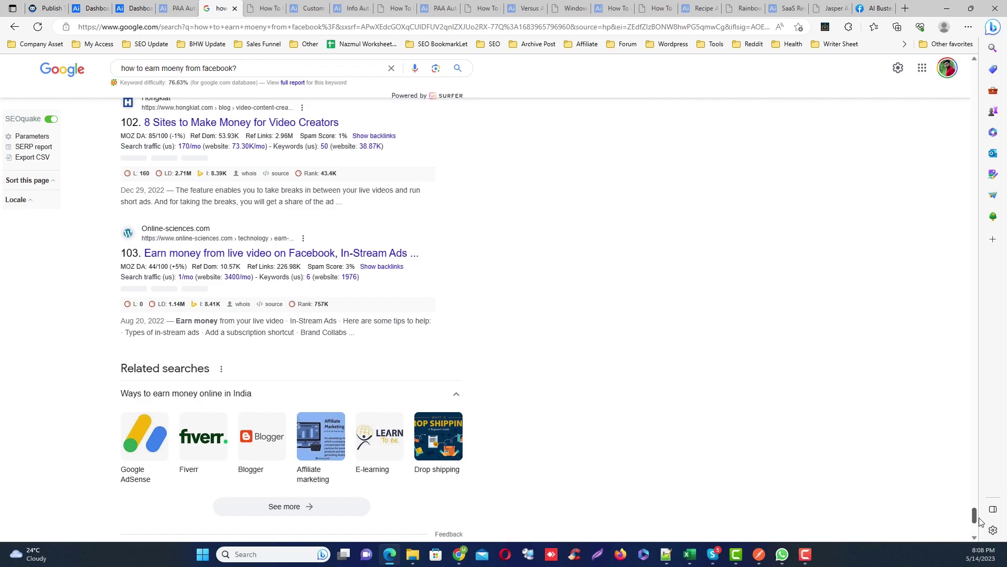
{"action": "left_click", "coordinate": [270, 6]}
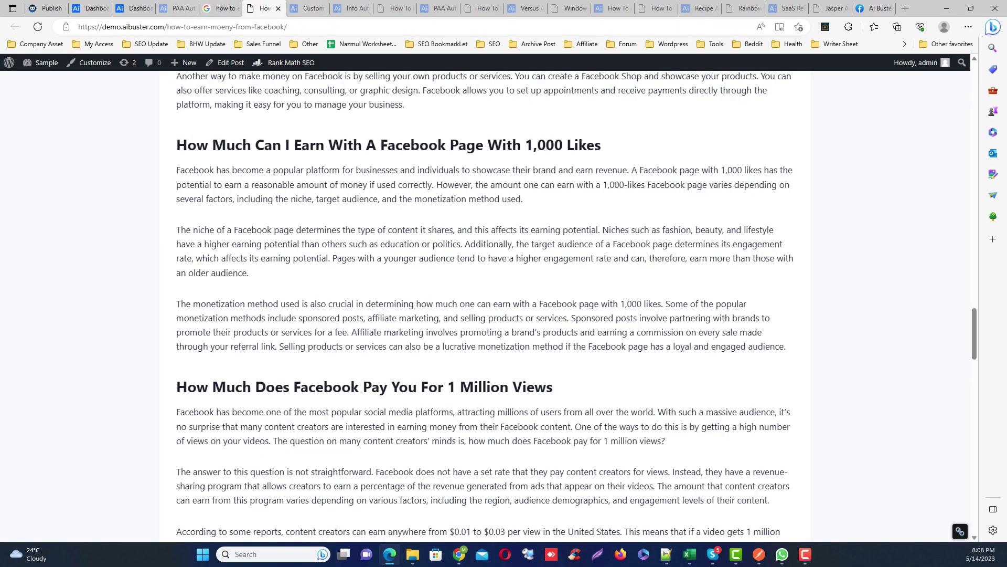
{"action": "left_click_drag", "start_coordinate": [978, 350], "coordinate": [990, 314]}
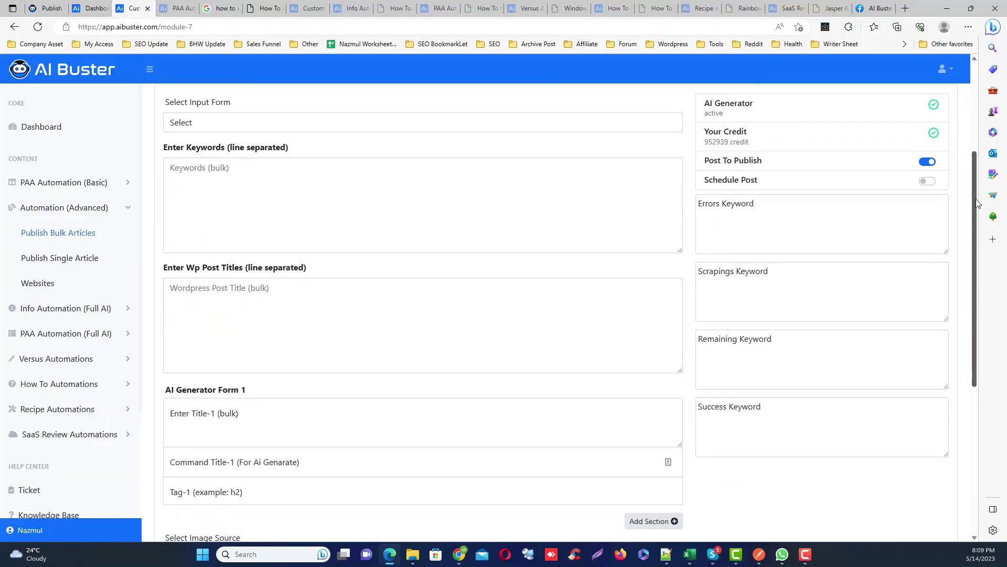
- Add another AI Generator Form section to the Advanced bulk-article form
{"action": "scroll", "coordinate": [969, 247], "scroll_direction": "down", "scroll_amount": 1}
{"action": "left_click", "coordinate": [651, 385]}
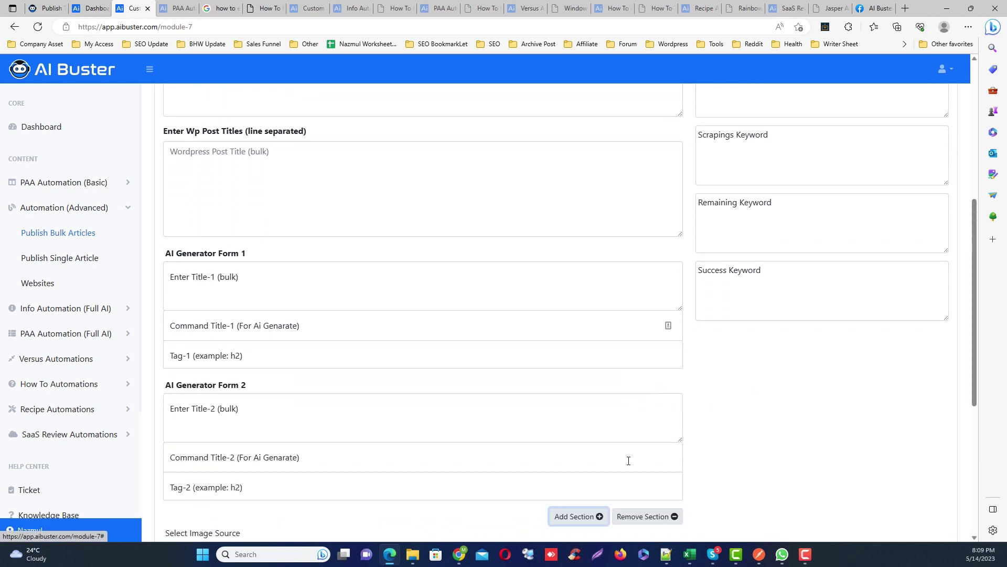
{"action": "scroll", "coordinate": [954, 363], "scroll_direction": "down", "scroll_amount": 2}
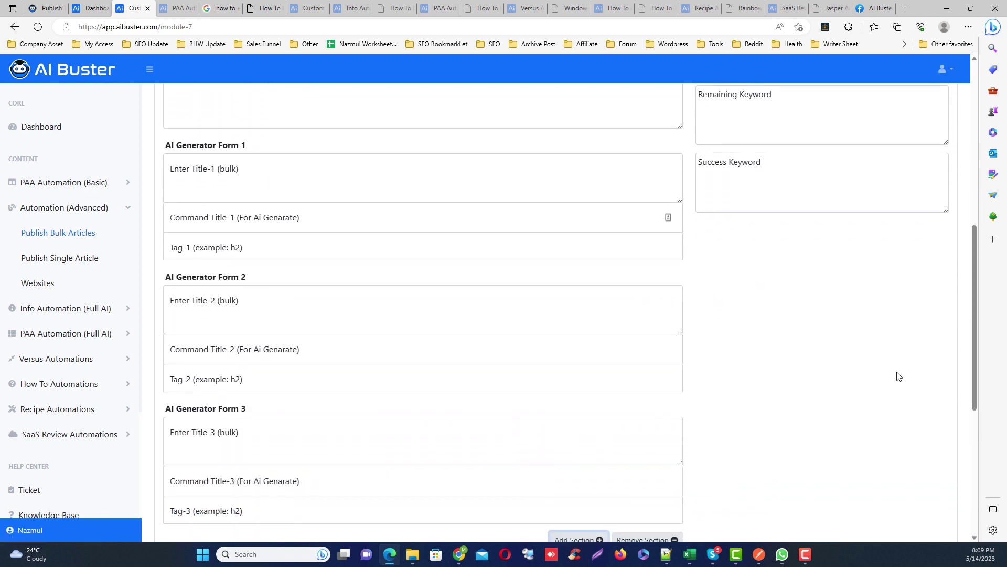
- Enter h2 as the heading tag and 11 as a sample title in AI Generator Form 2
{"action": "left_click", "coordinate": [199, 374]}
{"action": "type", "text": "h2"}
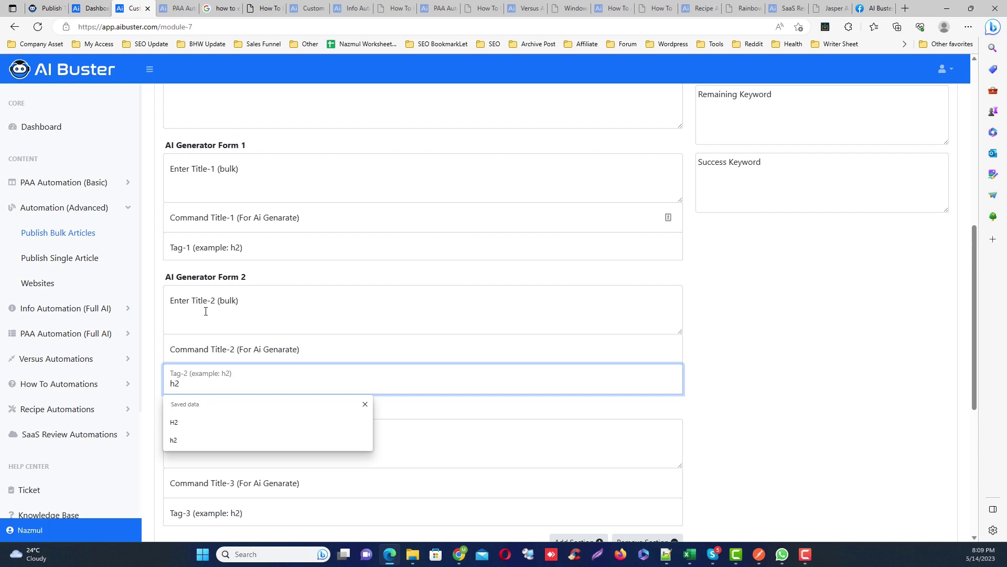
{"action": "left_click", "coordinate": [209, 311]}
{"action": "type", "text": "11"}
{"action": "left_click_drag", "start_coordinate": [182, 312], "coordinate": [162, 311]}
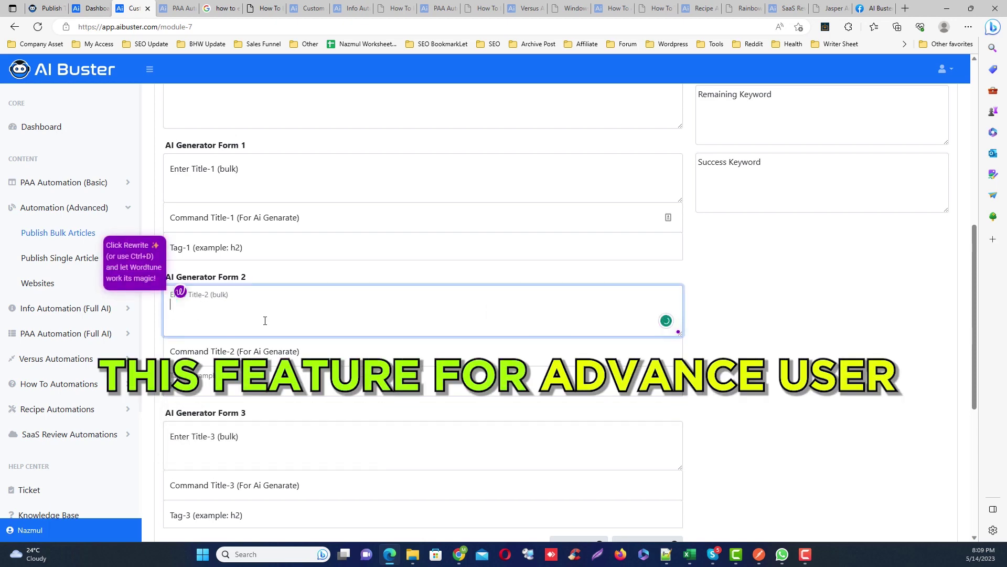
{"action": "double_click", "coordinate": [178, 386]}
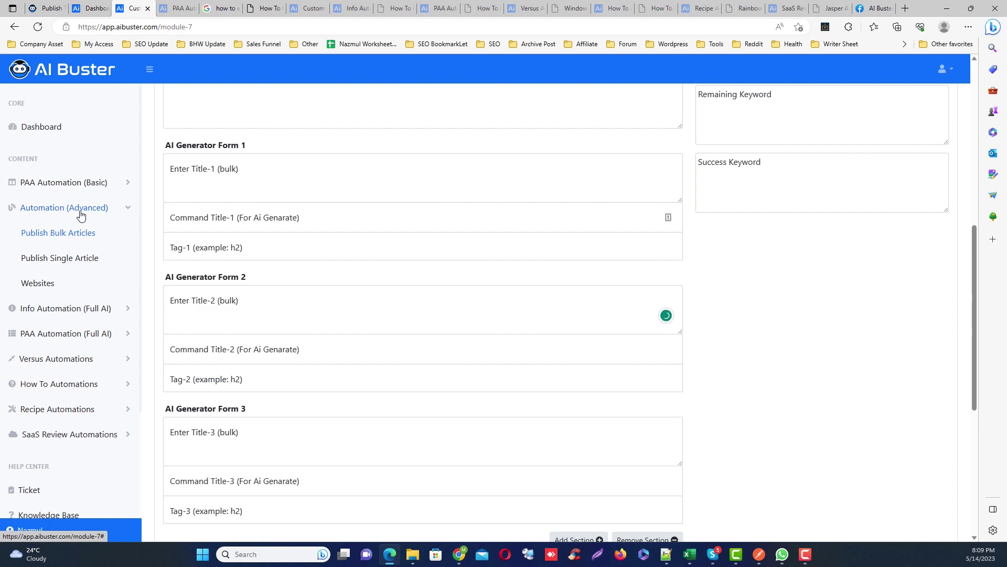
{"action": "left_click", "coordinate": [80, 209]}
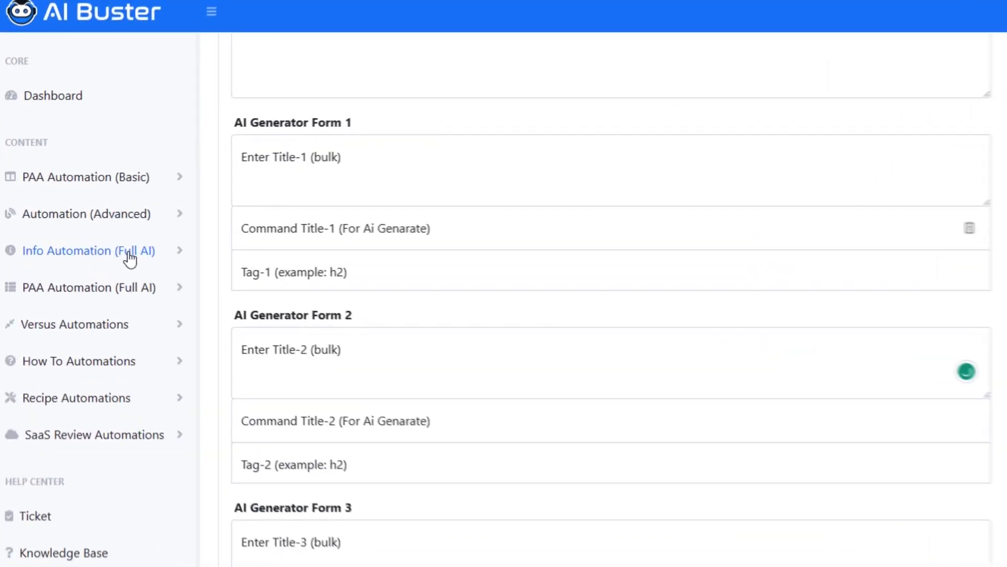
- Open the Info Automation bulk form and review its image source, image limit, video and target-website options
{"action": "left_click", "coordinate": [130, 258]}
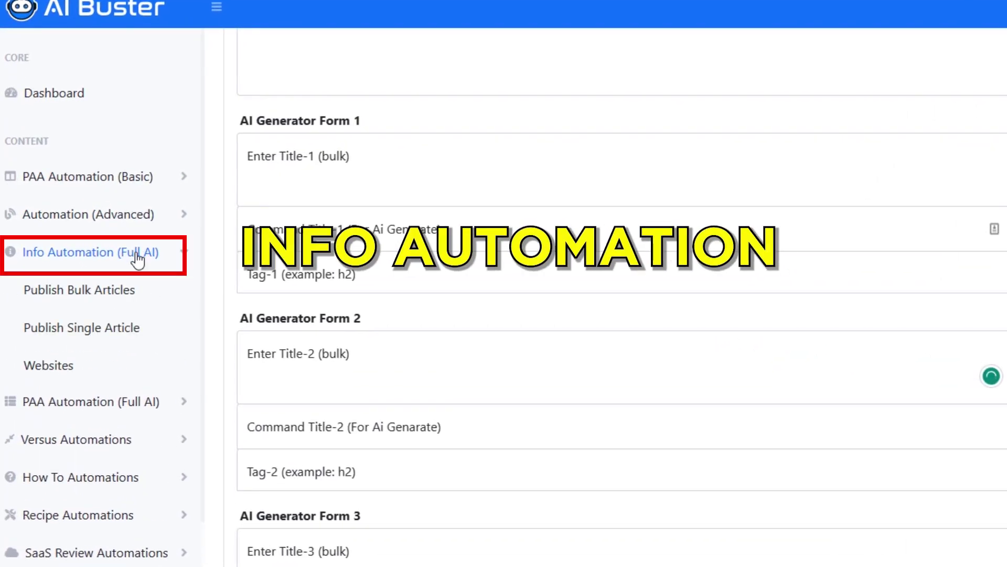
{"action": "left_click", "coordinate": [101, 300]}
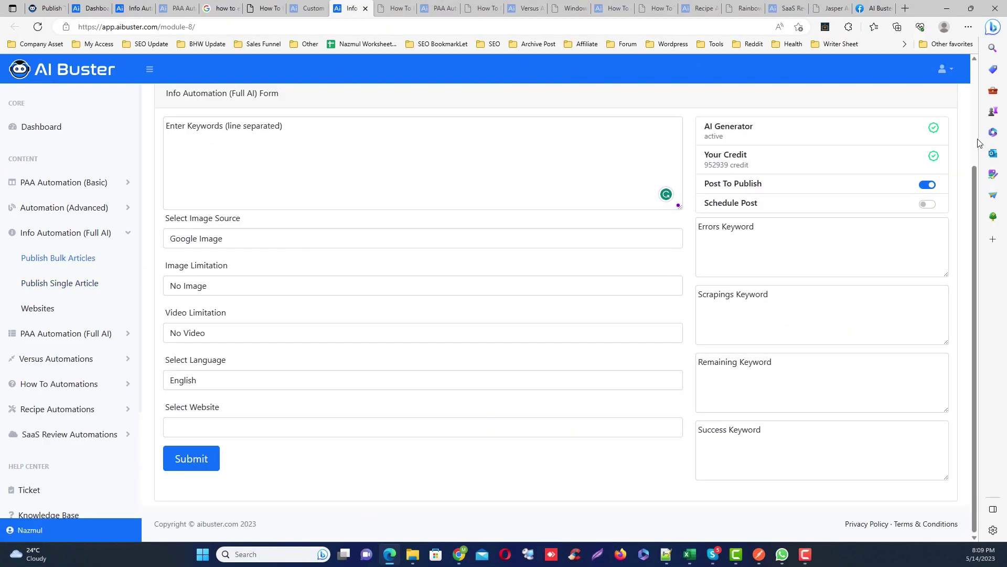
{"action": "left_click_drag", "start_coordinate": [972, 179], "coordinate": [975, 154]}
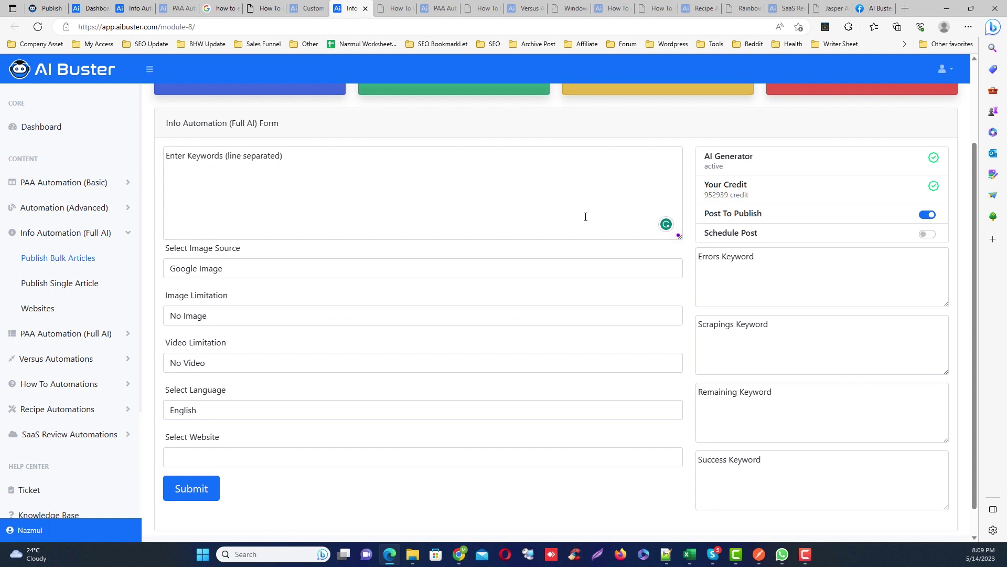
{"action": "left_click", "coordinate": [200, 278]}
{"action": "left_click", "coordinate": [200, 286]}
{"action": "left_click", "coordinate": [200, 316]}
{"action": "left_click", "coordinate": [209, 330]}
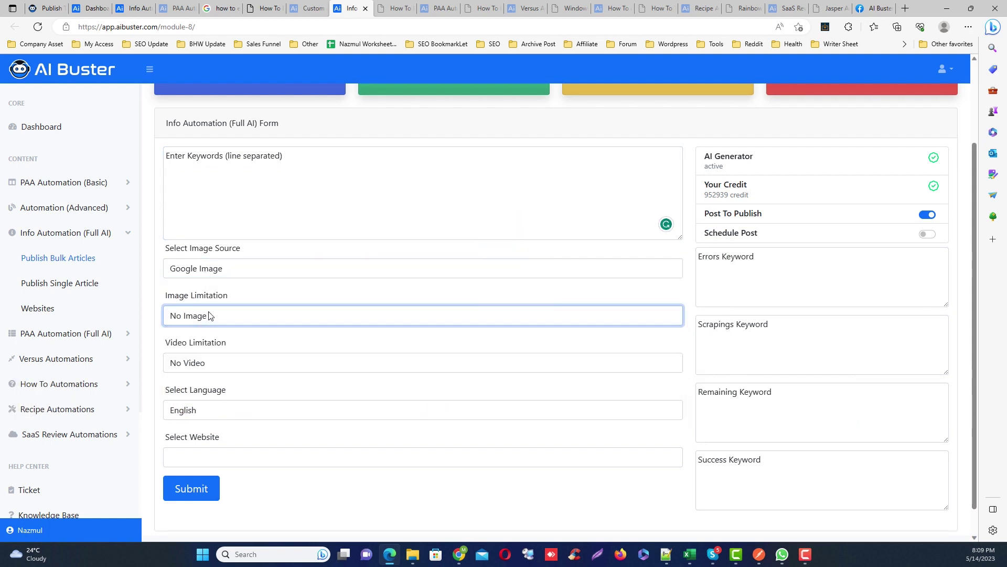
{"action": "left_click", "coordinate": [209, 364]}
{"action": "left_click", "coordinate": [207, 465]}
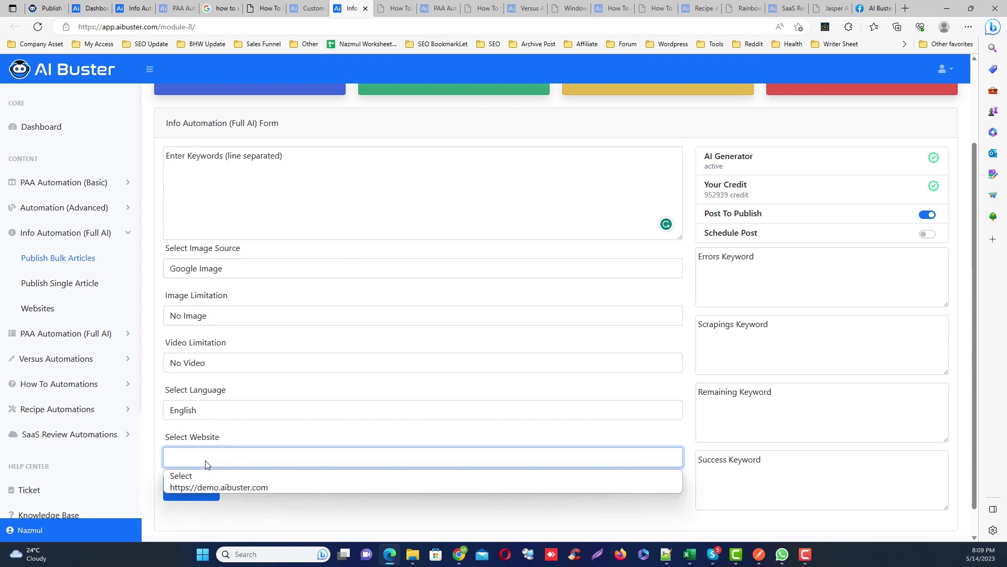
{"action": "left_click", "coordinate": [208, 464]}
- Switch posting from publish to draft, toggle Schedule Post, and scroll through the published post
{"action": "left_click", "coordinate": [928, 214]}
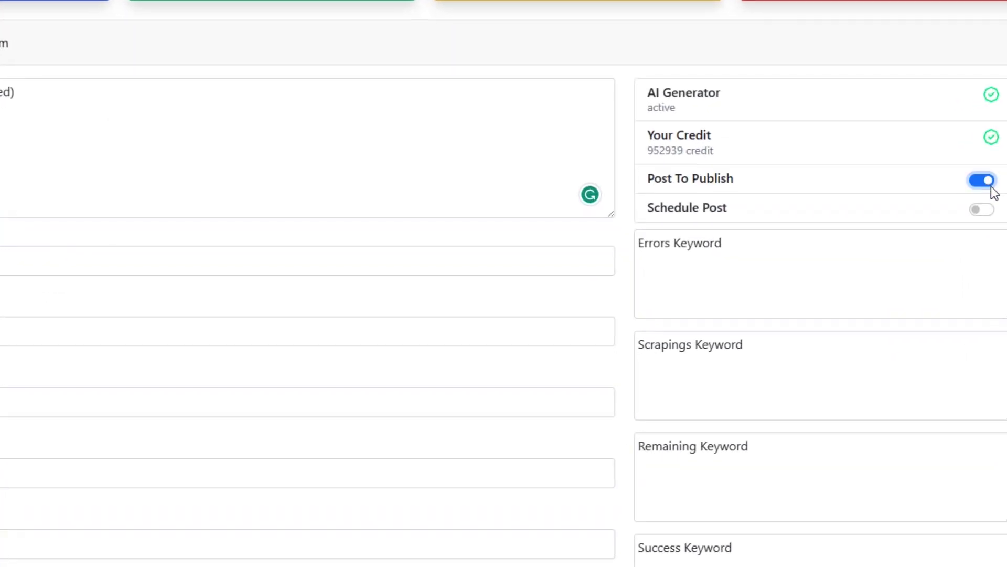
{"action": "left_click", "coordinate": [982, 209]}
{"action": "left_click", "coordinate": [982, 209]}
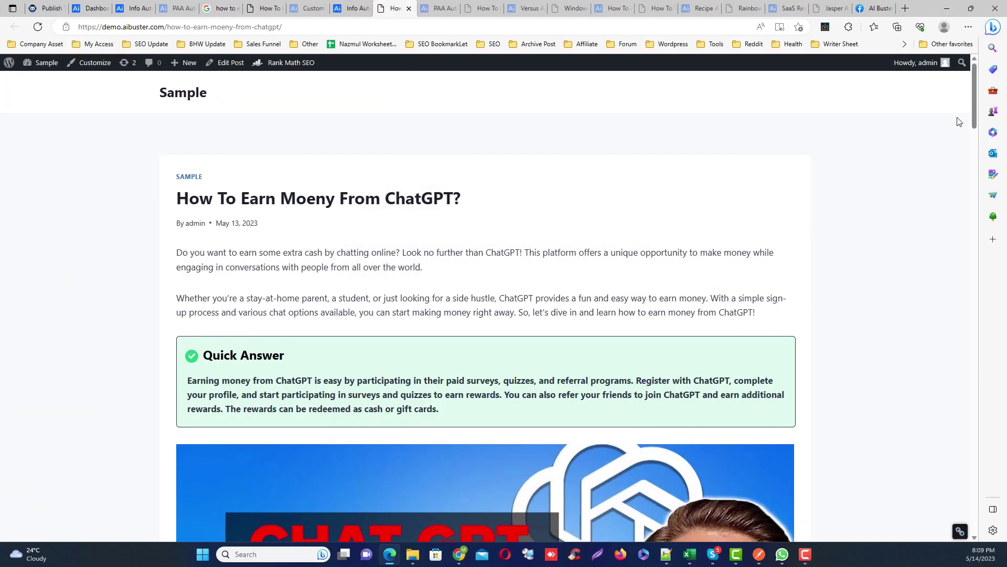
{"action": "left_click_drag", "start_coordinate": [974, 113], "coordinate": [999, 423]}
- Browse the PAA Automation (Full AI) single and bulk forms, then view the sample Facebook earnings article
{"action": "scroll", "coordinate": [738, 305], "scroll_direction": "down", "scroll_amount": 1}
{"action": "left_click", "coordinate": [443, 6]}
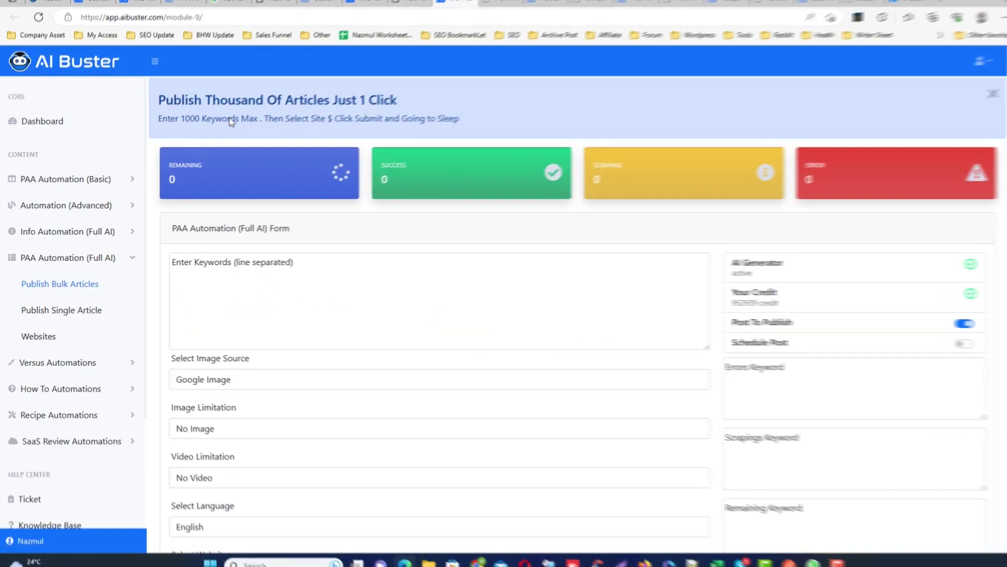
{"action": "left_click", "coordinate": [94, 330]}
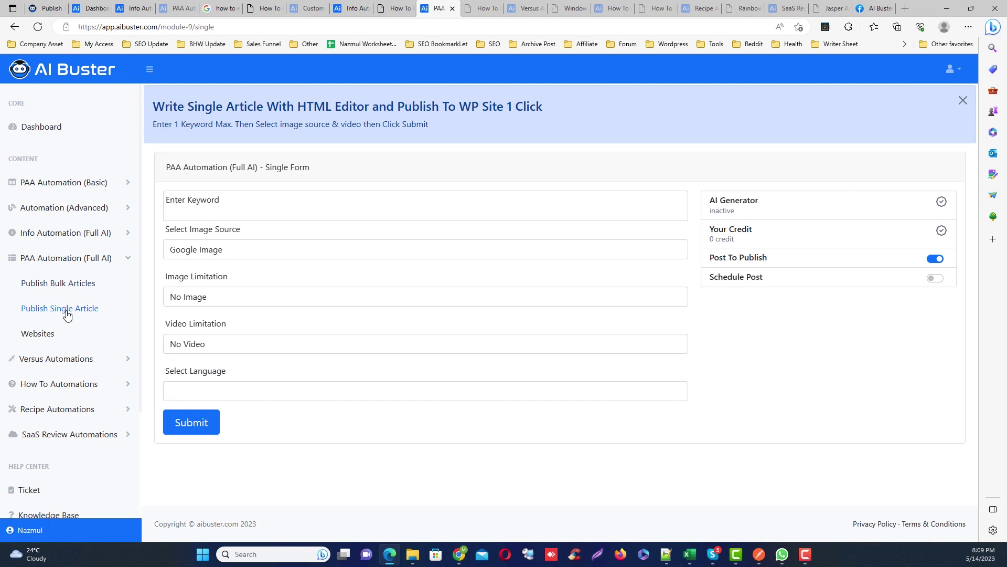
{"action": "left_click", "coordinate": [117, 299]}
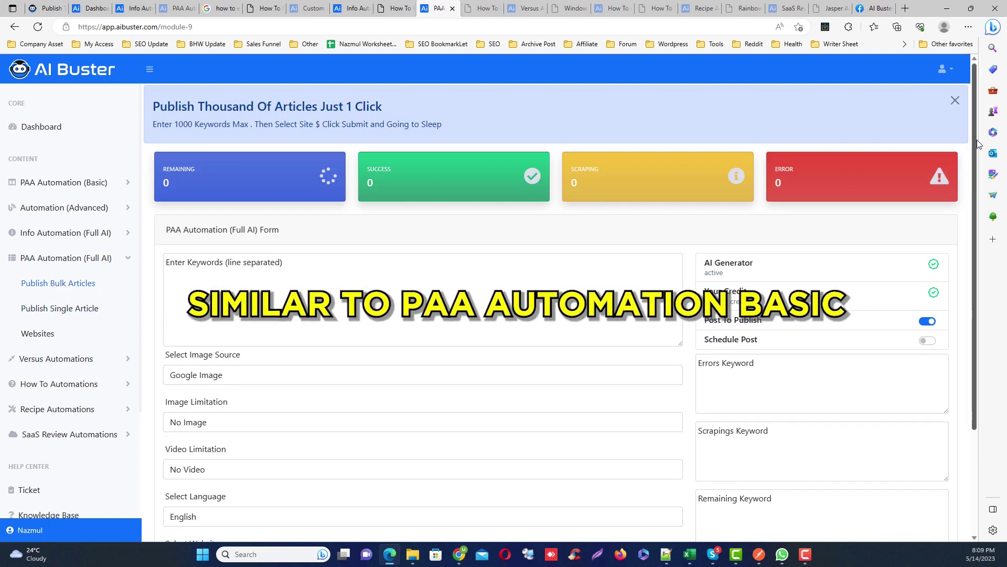
{"action": "scroll", "coordinate": [977, 219], "scroll_direction": "down", "scroll_amount": 2}
{"action": "left_click_drag", "start_coordinate": [977, 219], "coordinate": [977, 250]}
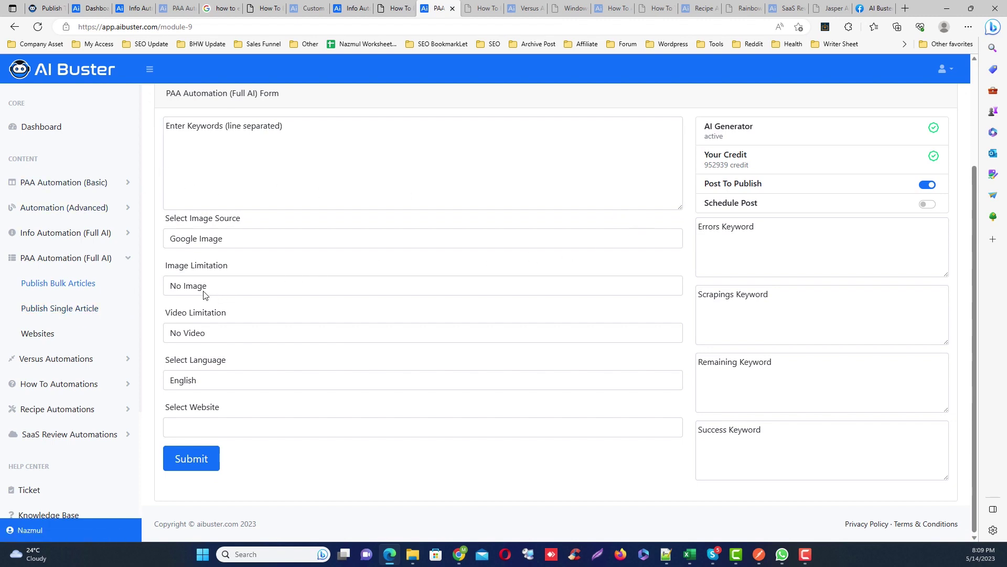
{"action": "left_click", "coordinate": [484, 5]}
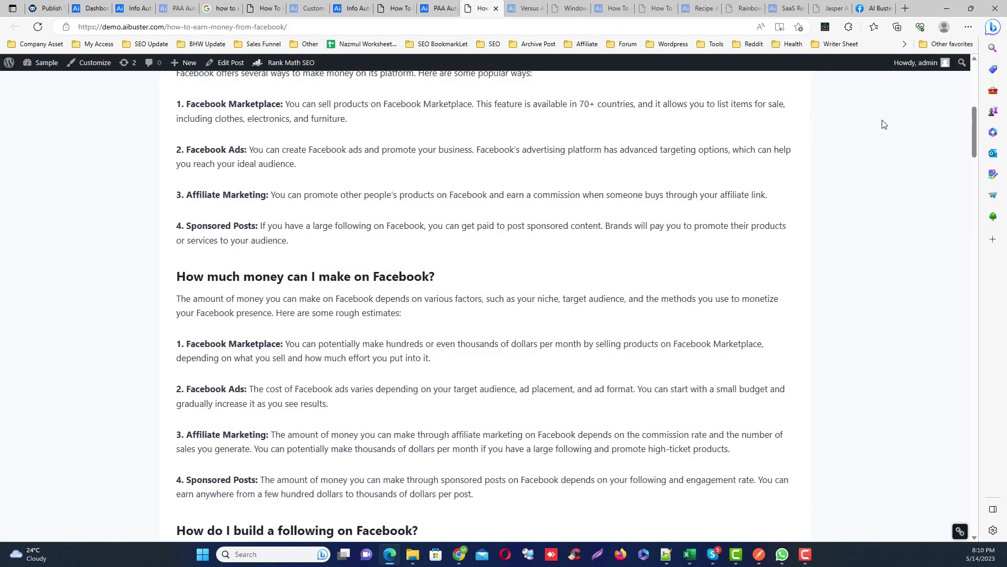
{"action": "left_click_drag", "start_coordinate": [970, 130], "coordinate": [983, 212]}
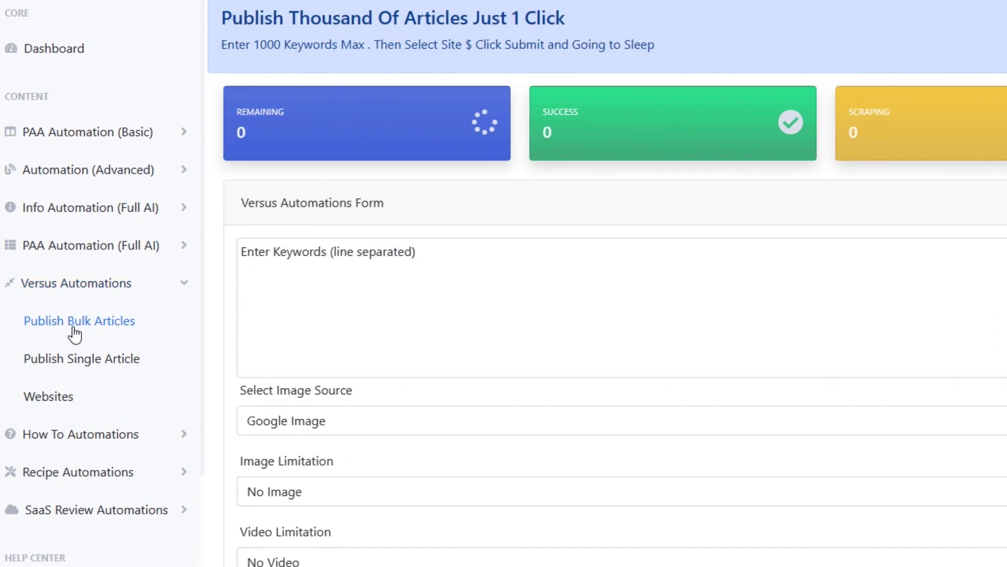
- Browse the Versus module's single-article and Websites pages, then scroll through the Windows XP vs Windows 11 article
{"action": "left_click", "coordinate": [89, 375]}
{"action": "left_click", "coordinate": [35, 398]}
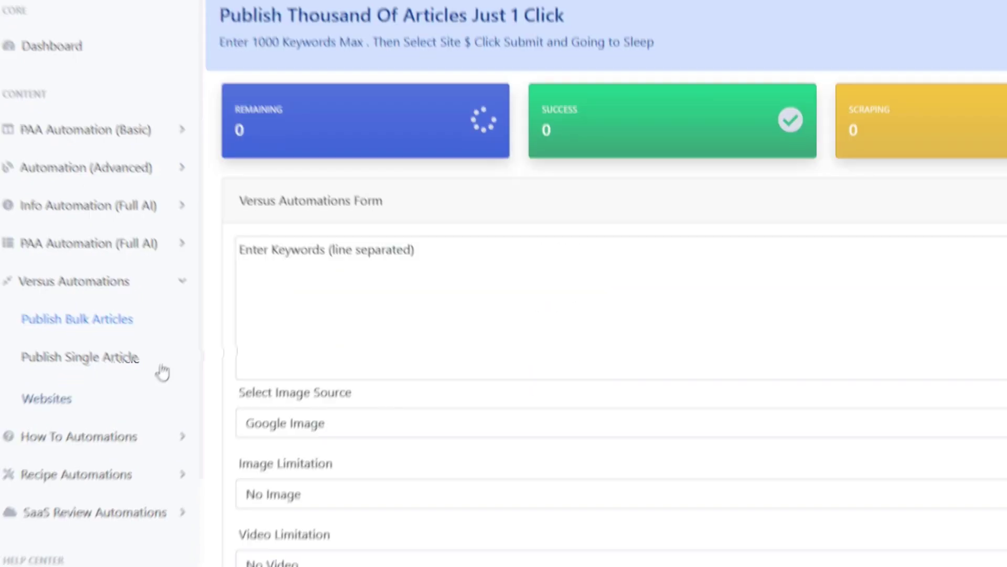
{"action": "scroll", "coordinate": [551, 116], "scroll_direction": "down", "scroll_amount": 2}
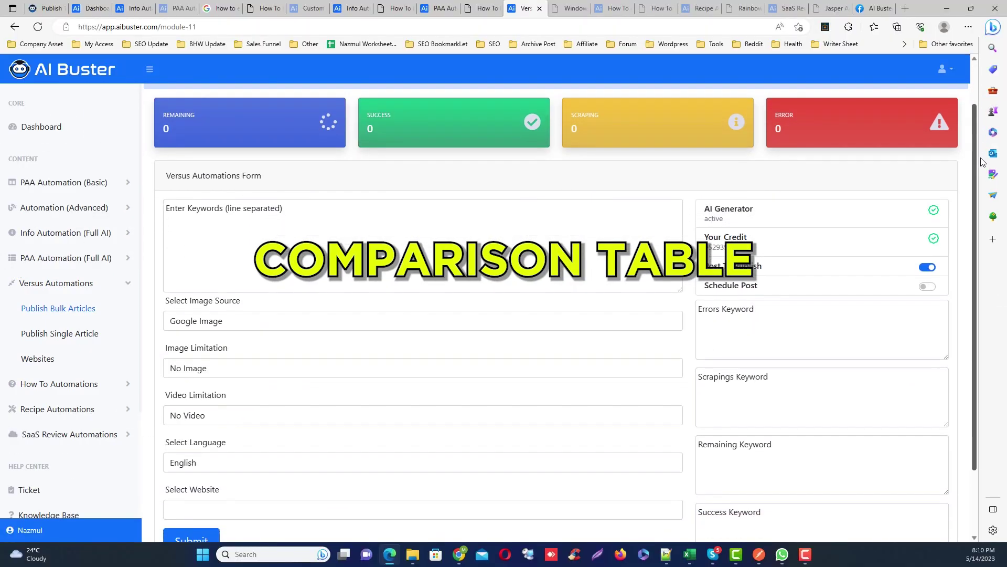
{"action": "left_click", "coordinate": [569, 8]}
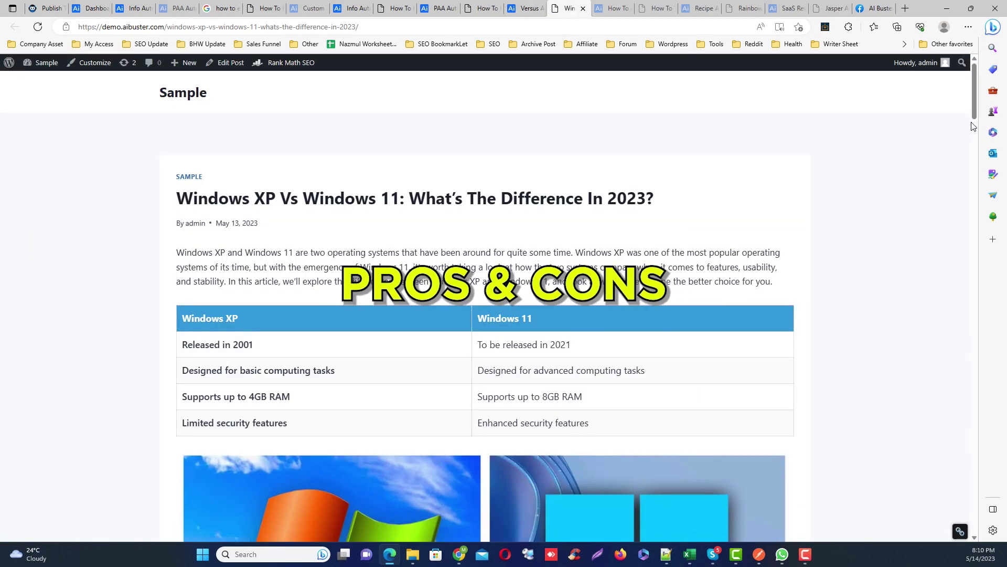
{"action": "scroll", "coordinate": [974, 129], "scroll_direction": "down", "scroll_amount": 2}
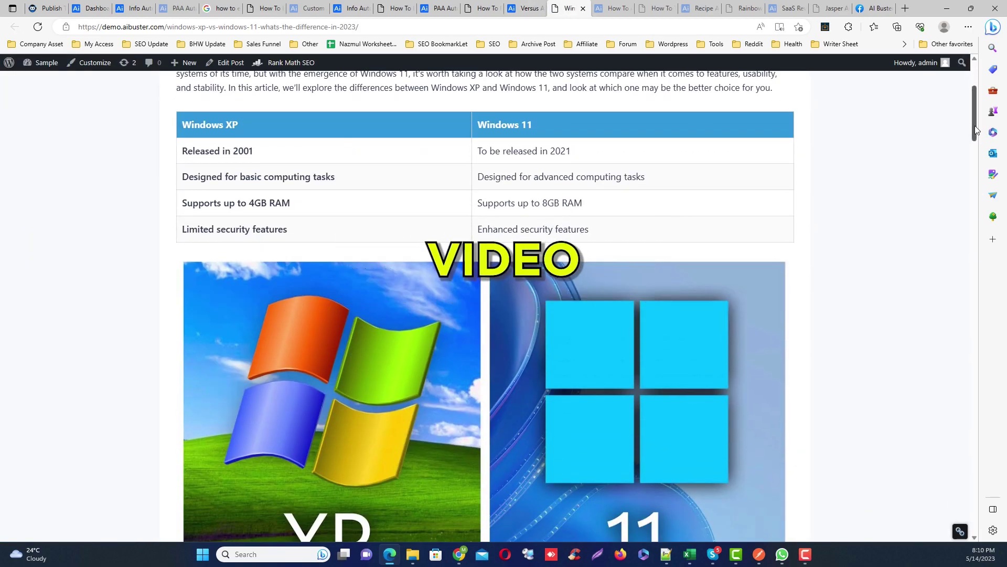
{"action": "left_click_drag", "start_coordinate": [977, 130], "coordinate": [1001, 458]}
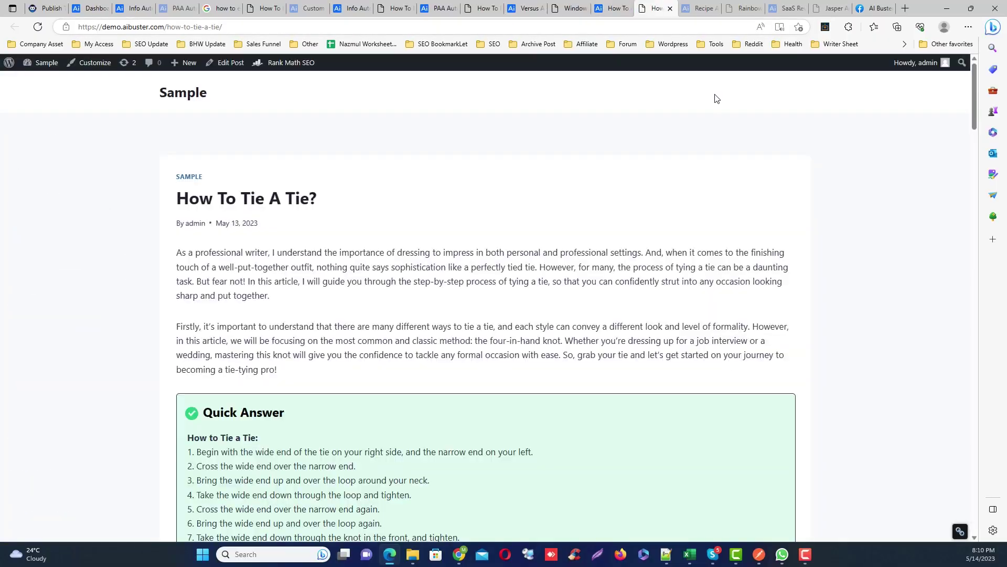
- Scroll through the How To Tie A Tie? post's knot methods and FAQ sections
{"action": "left_click_drag", "start_coordinate": [975, 120], "coordinate": [982, 247]}
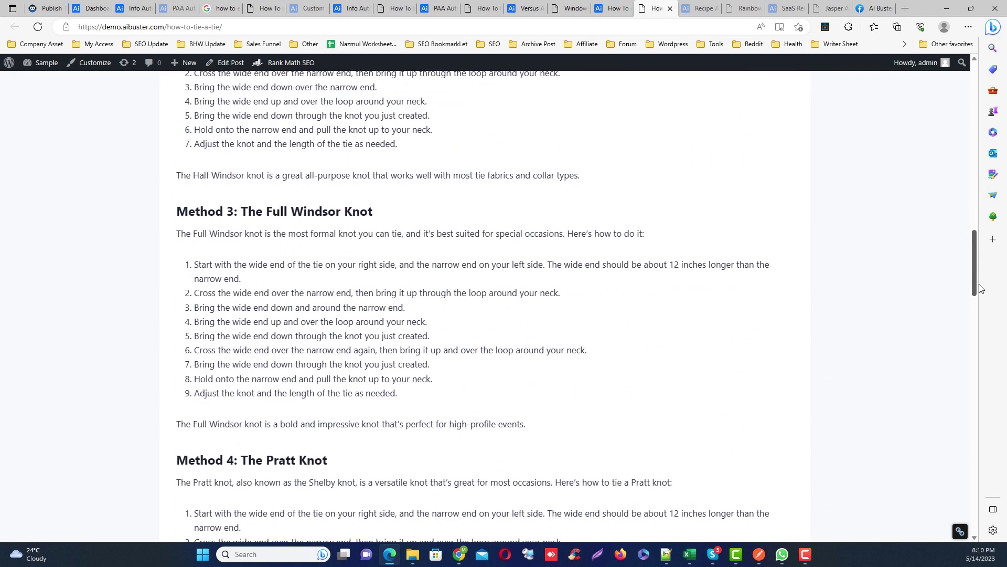
{"action": "left_click_drag", "start_coordinate": [979, 288], "coordinate": [980, 394]}
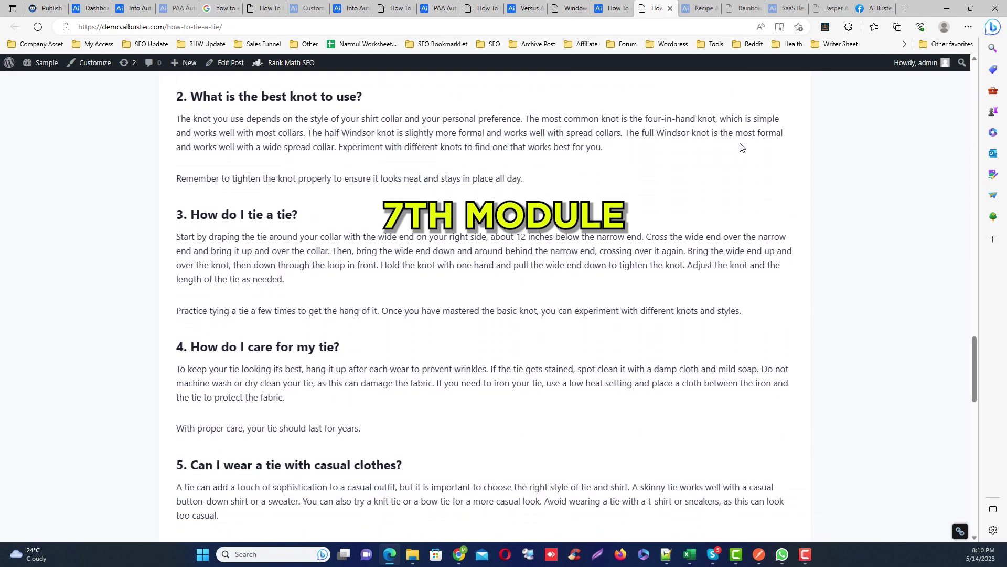
{"action": "left_click", "coordinate": [700, 6]}
- Check the Recipe module's single and bulk forms, then scroll through the Rainbow Paradise Cocktail sample
{"action": "left_click", "coordinate": [58, 385]}
{"action": "left_click", "coordinate": [59, 359]}
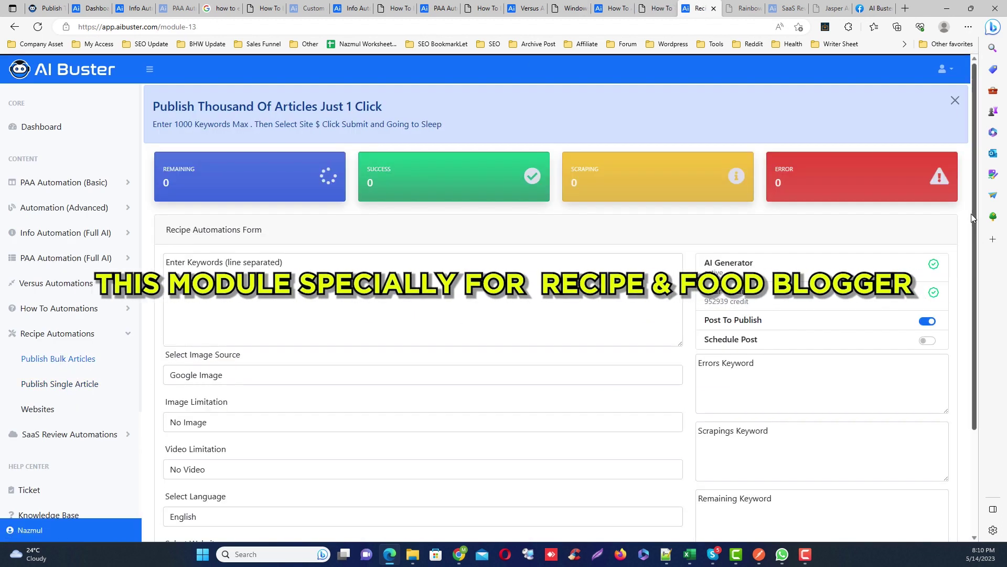
{"action": "left_click_drag", "start_coordinate": [976, 214], "coordinate": [979, 332]}
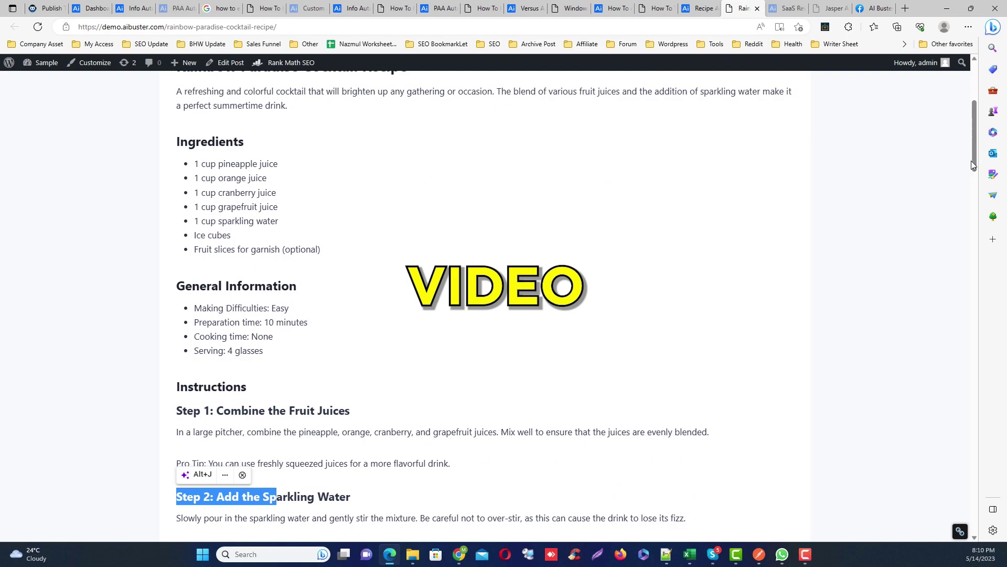
{"action": "left_click_drag", "start_coordinate": [974, 165], "coordinate": [985, 419]}
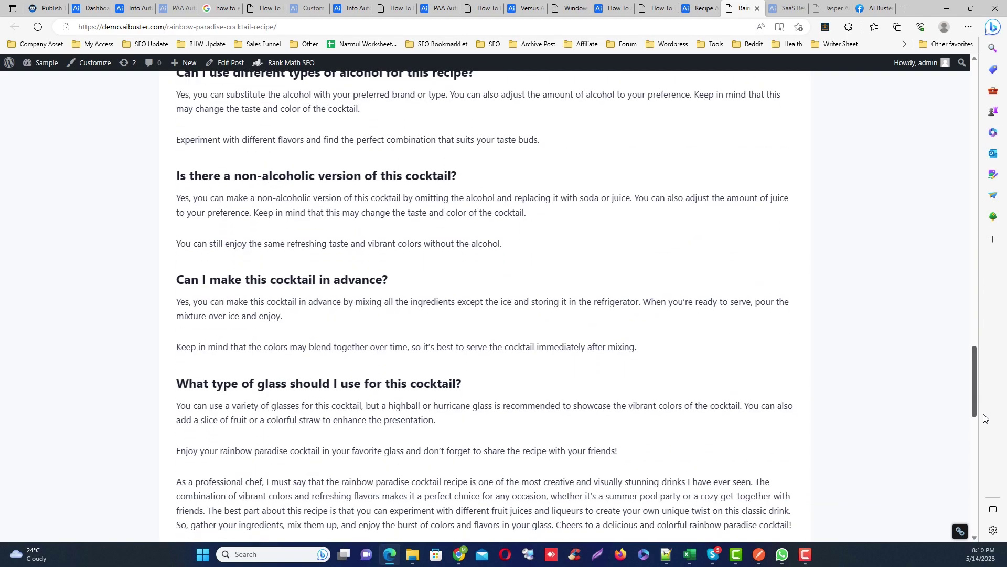
{"action": "scroll", "coordinate": [953, 411], "scroll_direction": "down", "scroll_amount": 4}
{"action": "left_click", "coordinate": [807, 8]}
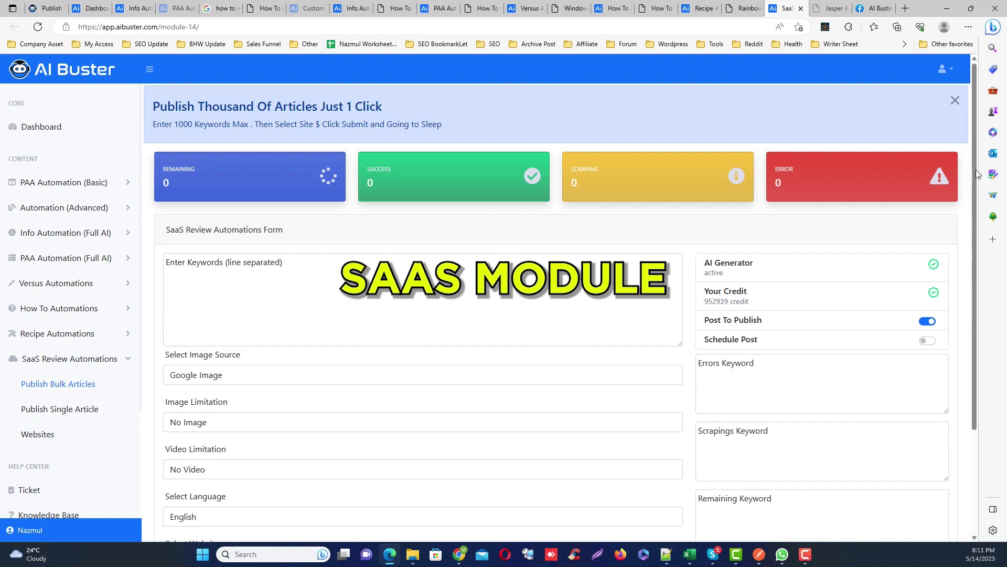
{"action": "left_click_drag", "start_coordinate": [976, 169], "coordinate": [976, 241]}
{"action": "left_click", "coordinate": [59, 413]}
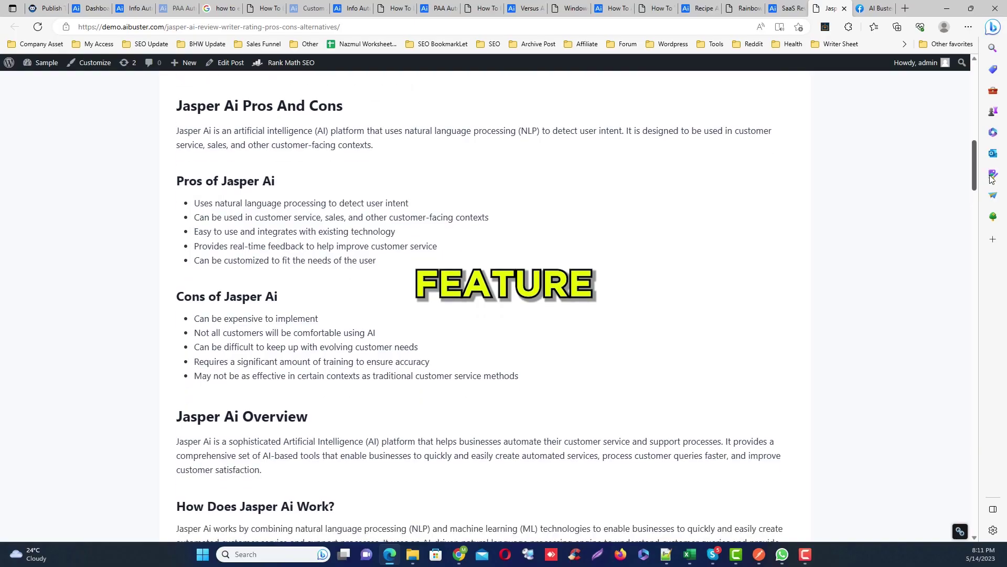
{"action": "scroll", "coordinate": [1000, 238], "scroll_direction": "down", "scroll_amount": 15}
{"action": "scroll", "coordinate": [1000, 237], "scroll_direction": "down", "scroll_amount": 12}
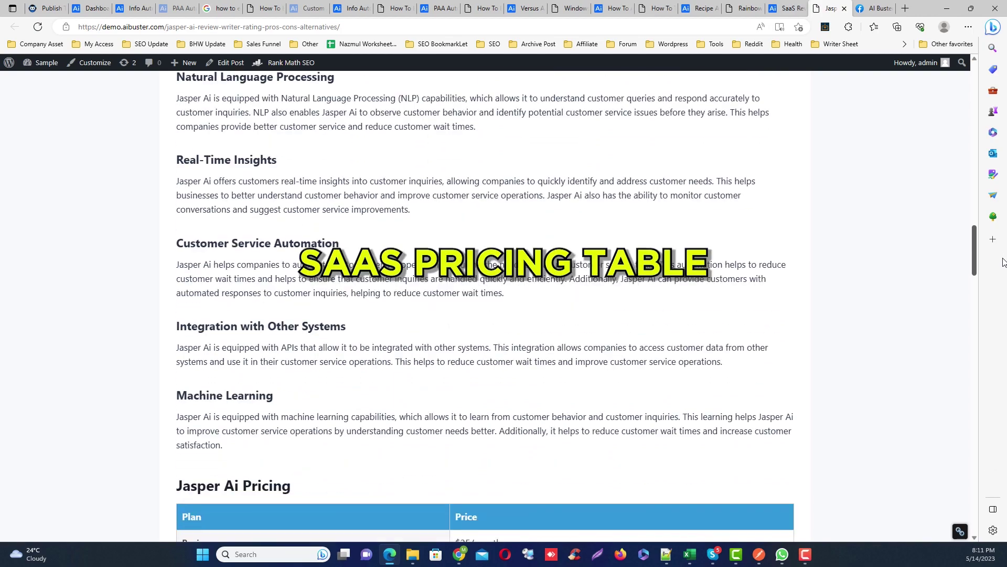
{"action": "scroll", "coordinate": [1005, 297], "scroll_direction": "down", "scroll_amount": 20}
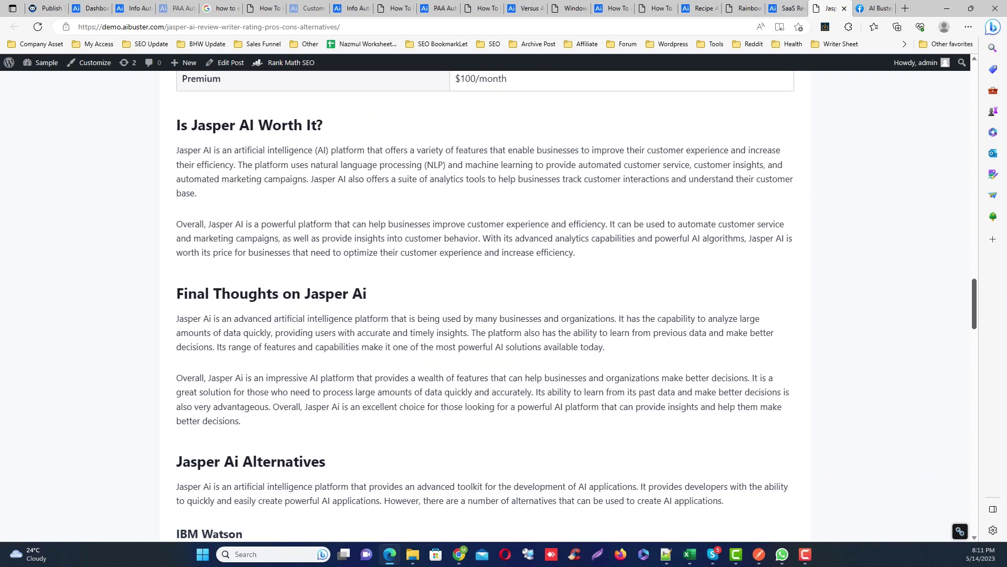
{"action": "scroll", "coordinate": [1004, 443], "scroll_direction": "down", "scroll_amount": 5}
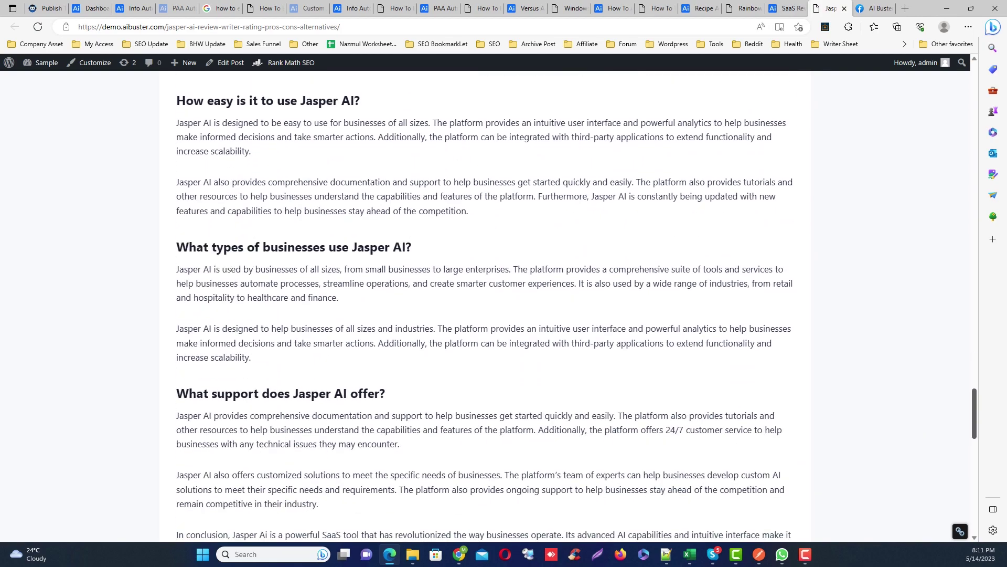
{"action": "left_click_drag", "start_coordinate": [975, 450], "coordinate": [982, 128]}
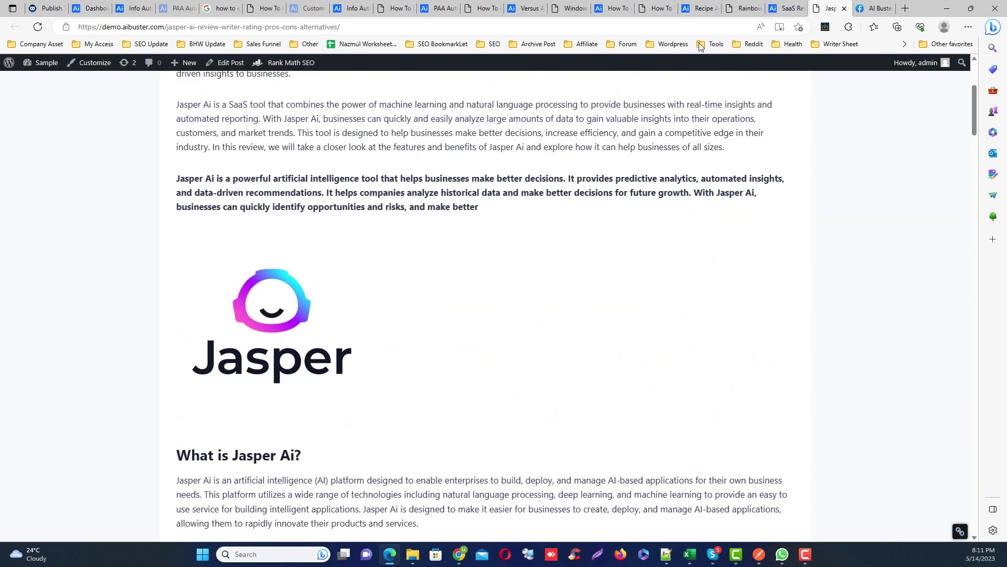
{"action": "left_click", "coordinate": [790, 4]}
- Visit the Info Automation Websites page, try its site address and title fields, then open Publish Bulk Articles
{"action": "left_click", "coordinate": [67, 240]}
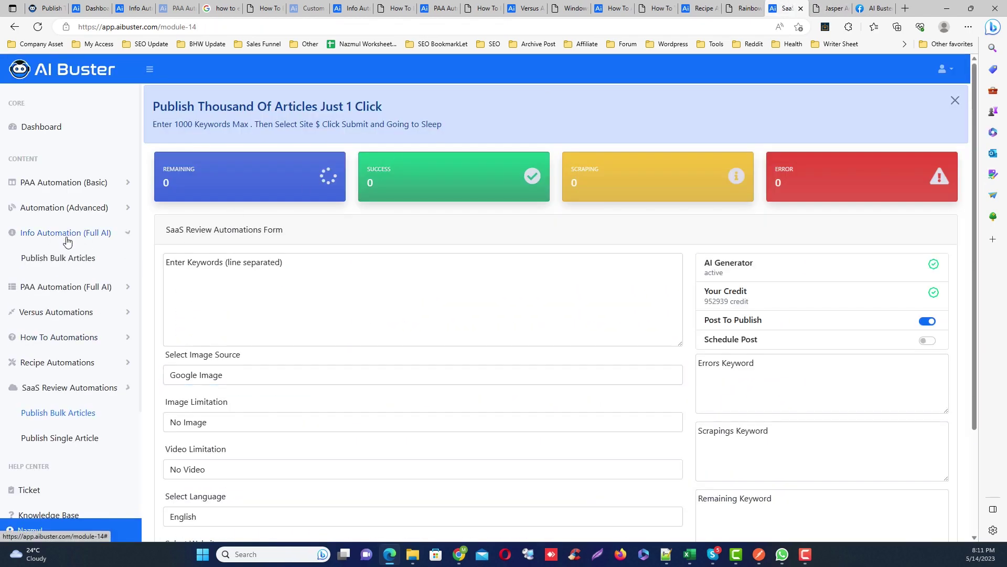
{"action": "left_click", "coordinate": [45, 311]}
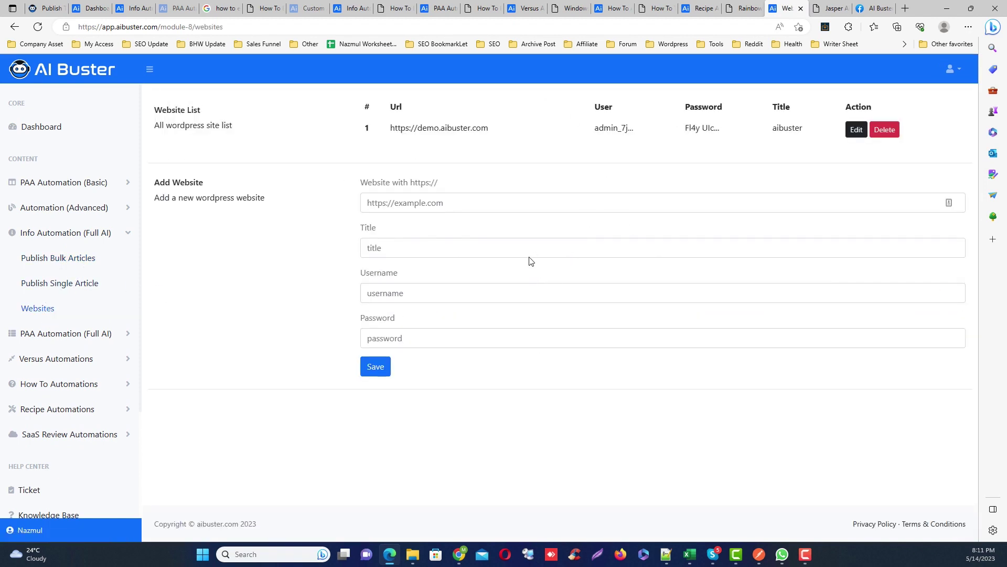
{"action": "left_click", "coordinate": [413, 199]}
{"action": "left_click", "coordinate": [315, 209]}
{"action": "left_click", "coordinate": [381, 252]}
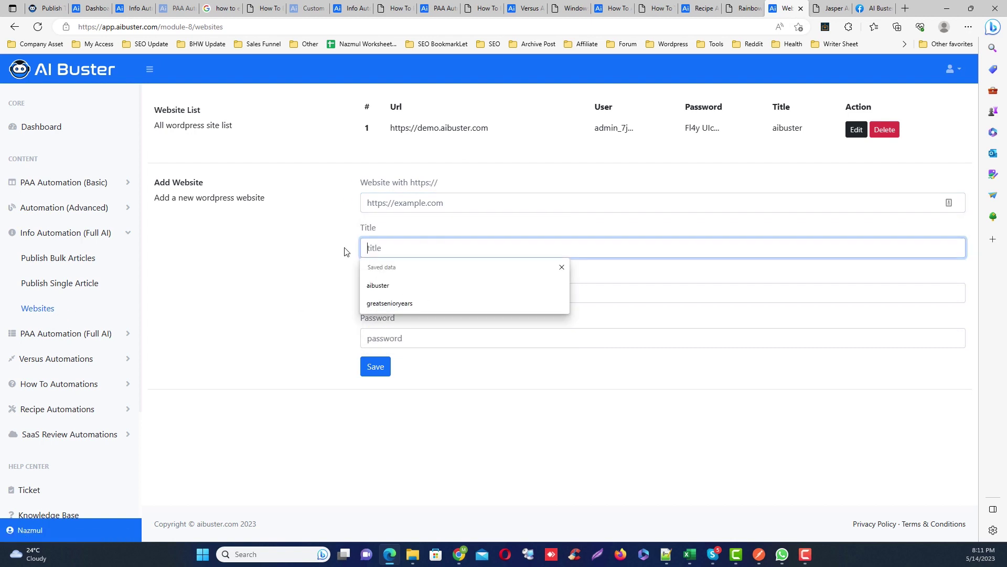
{"action": "left_click", "coordinate": [344, 252]}
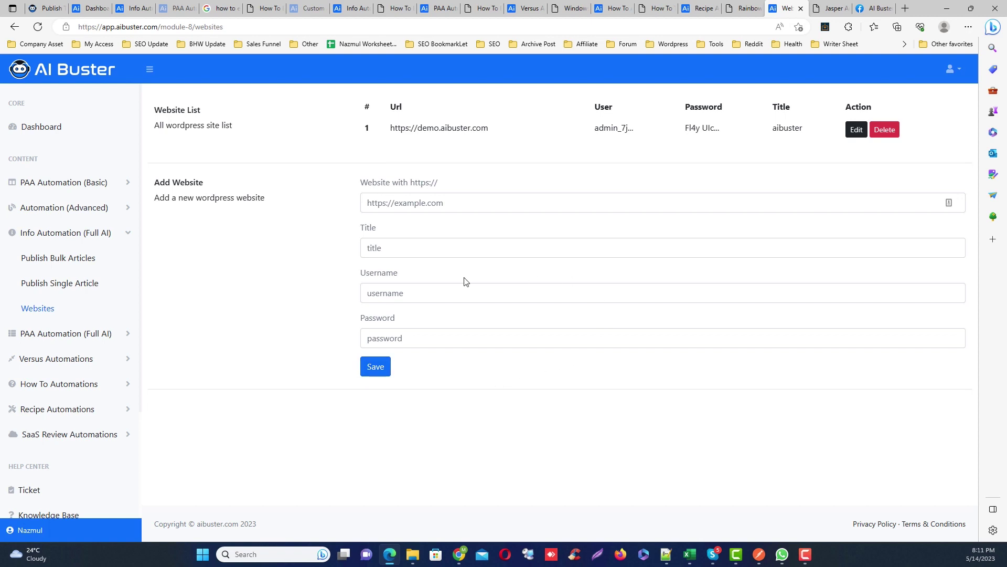
{"action": "left_click", "coordinate": [73, 258]}
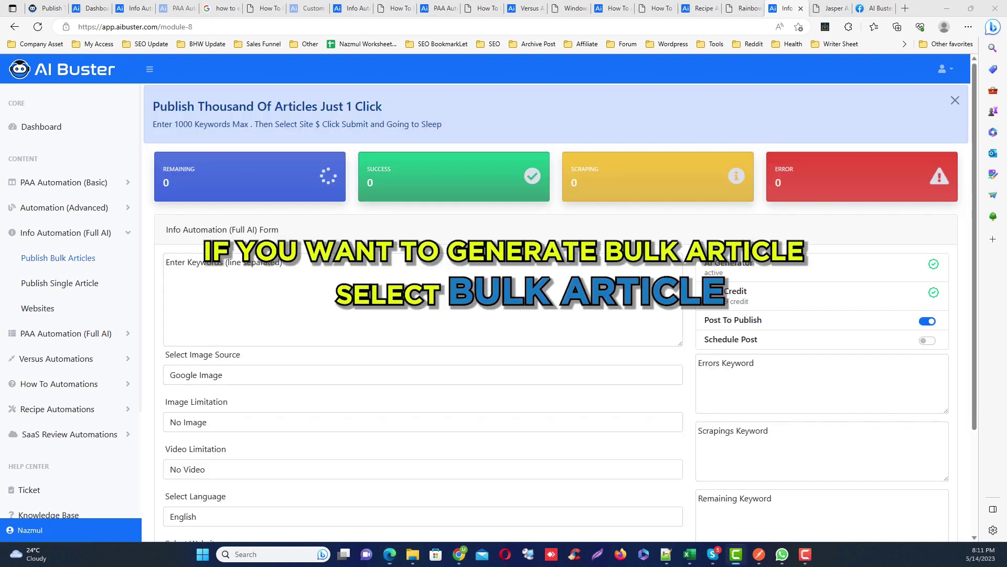
{"action": "left_click", "coordinate": [87, 286]}
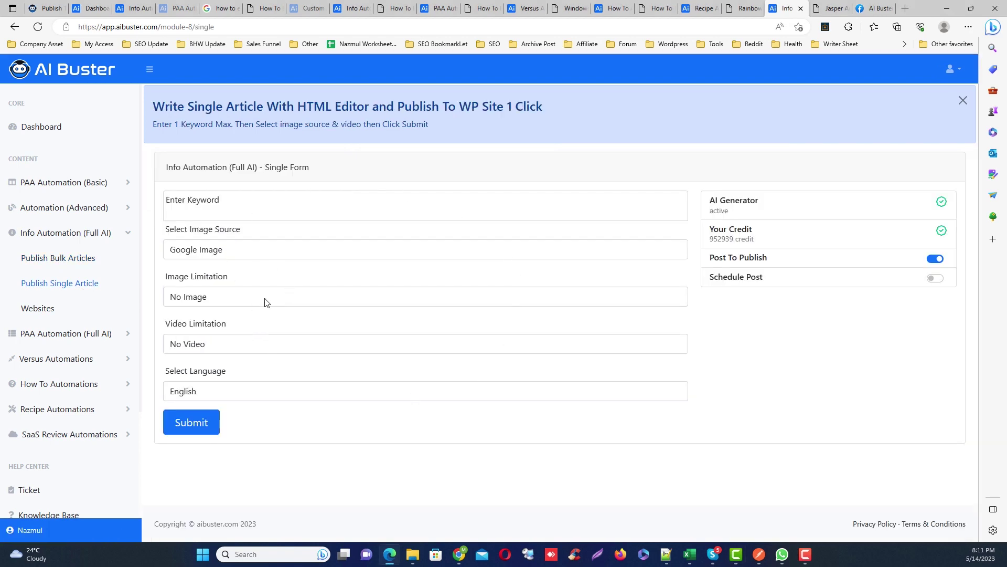
{"action": "left_click", "coordinate": [218, 254]}
{"action": "left_click", "coordinate": [218, 254]}
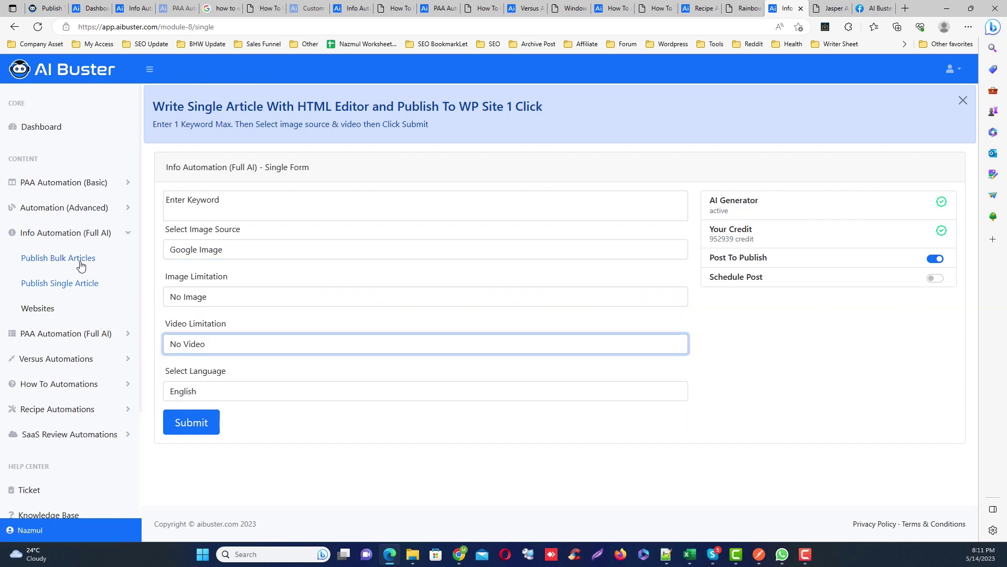
{"action": "left_click", "coordinate": [74, 257]}
{"action": "left_click", "coordinate": [242, 296]}
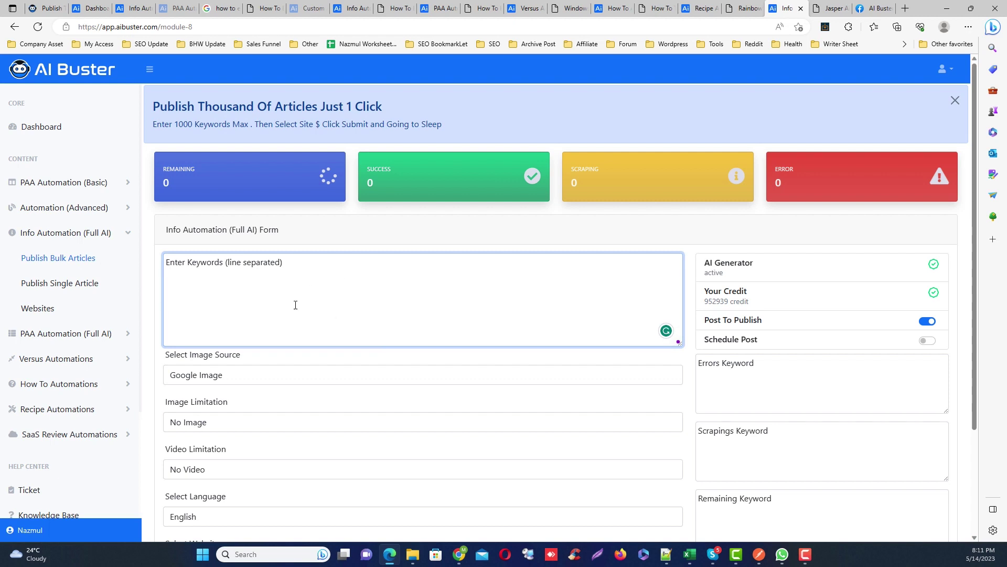
- Keep Google Image as the image source and set Image Limitation and Video Limitation each to 1
{"action": "scroll", "coordinate": [775, 256], "scroll_direction": "down", "scroll_amount": 1}
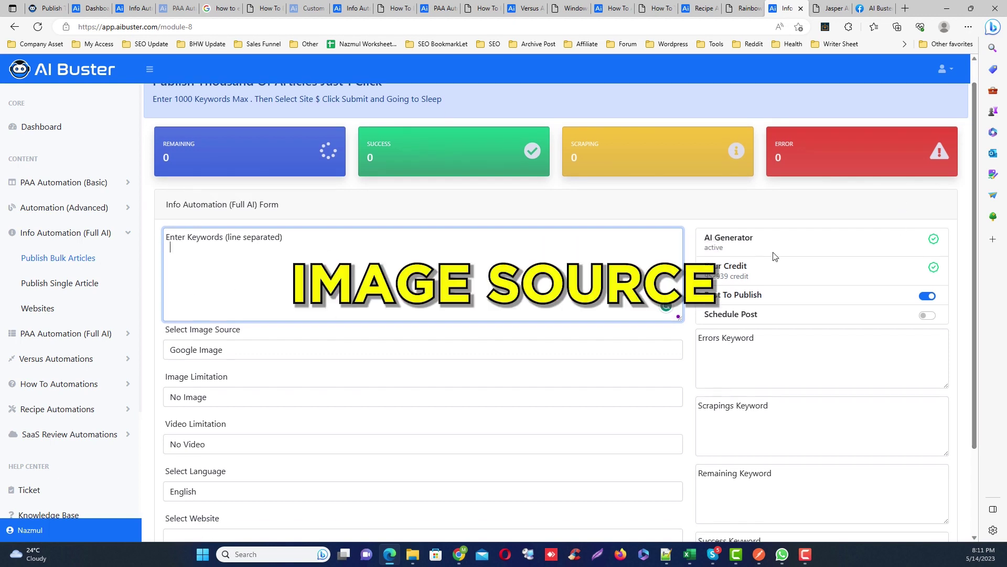
{"action": "left_click", "coordinate": [209, 350]}
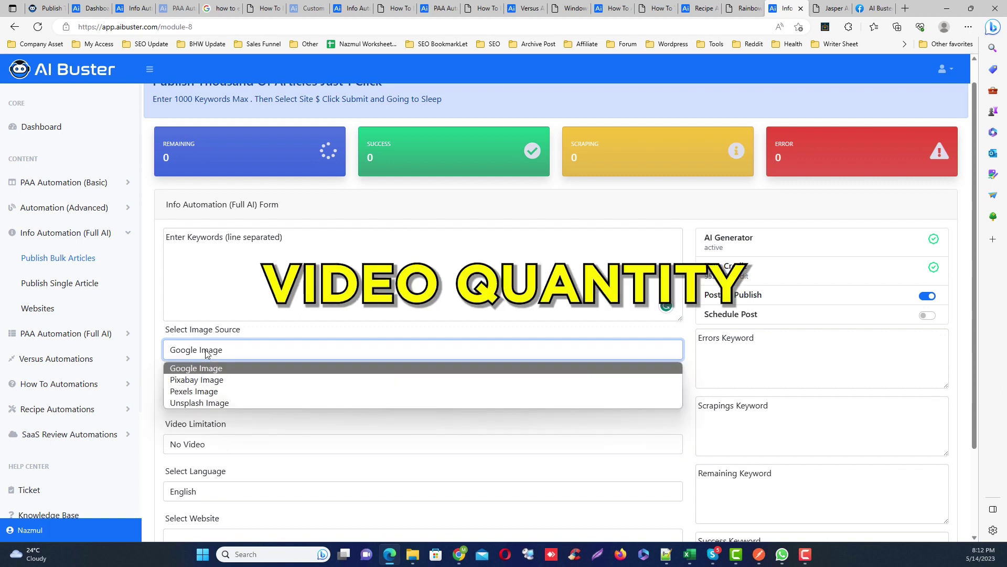
{"action": "left_click", "coordinate": [209, 369]}
{"action": "left_click", "coordinate": [207, 401]}
{"action": "left_click", "coordinate": [209, 411]}
{"action": "left_click", "coordinate": [213, 446]}
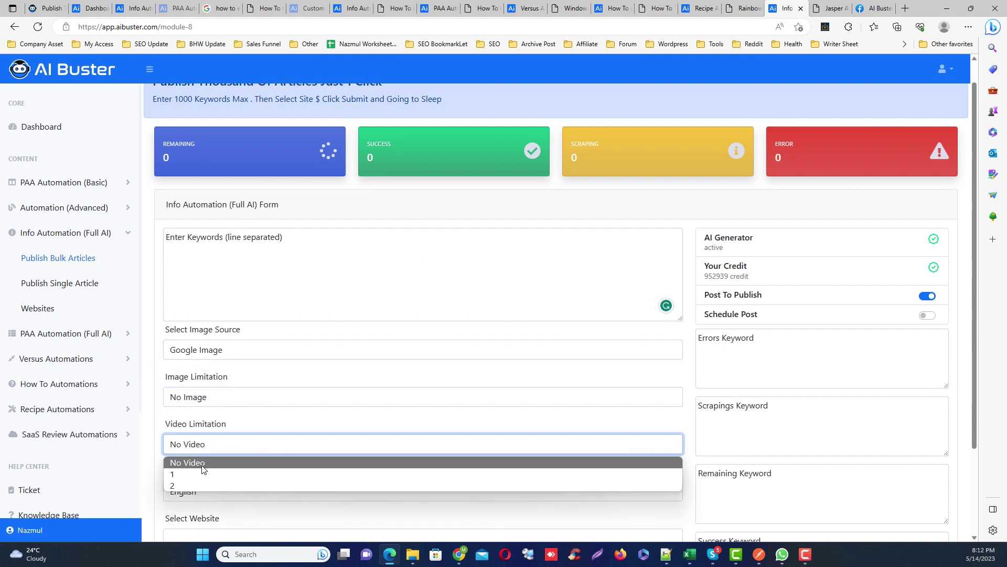
{"action": "left_click", "coordinate": [207, 475]}
{"action": "left_click", "coordinate": [252, 397]}
{"action": "left_click", "coordinate": [301, 420]}
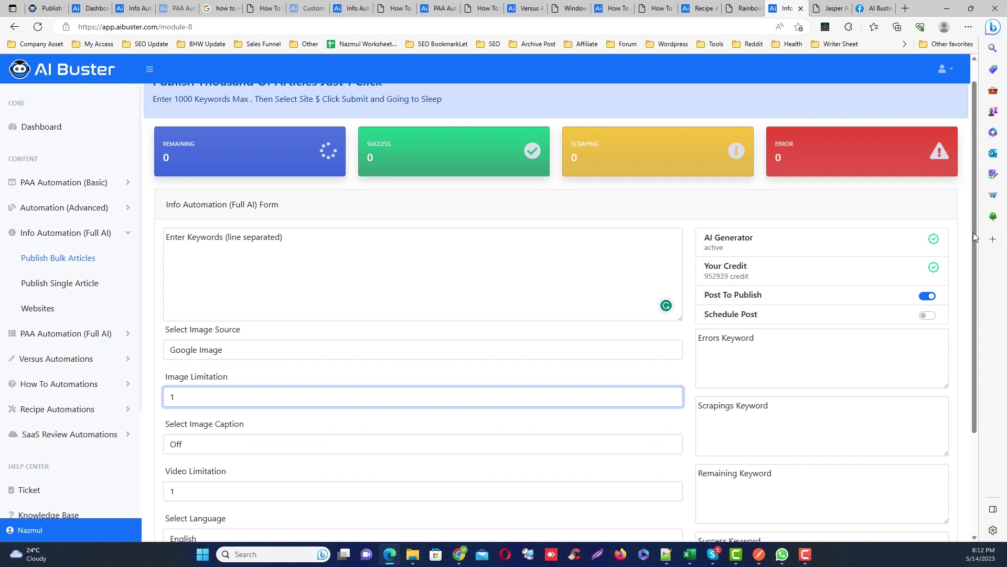
{"action": "left_click_drag", "start_coordinate": [972, 229], "coordinate": [971, 333]}
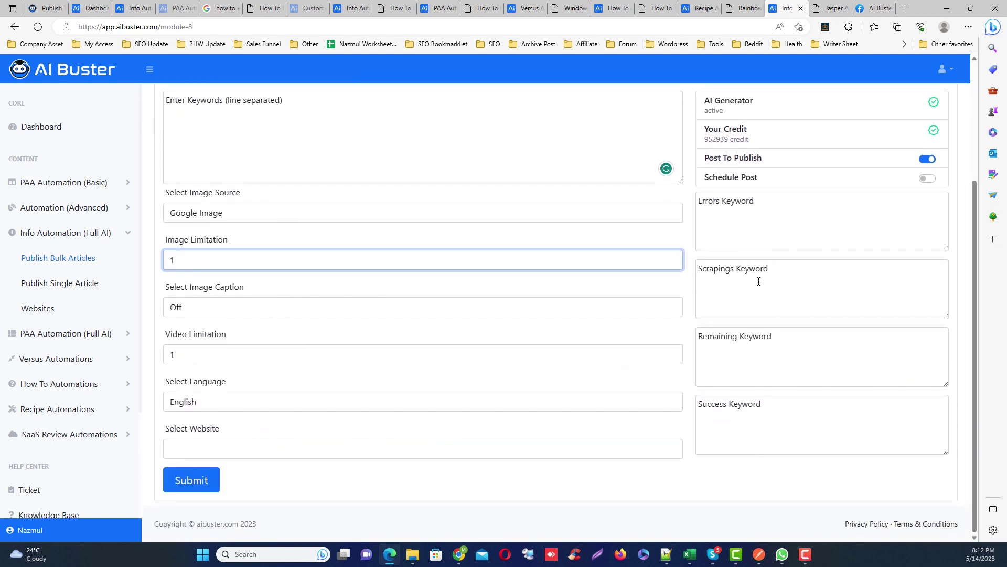
{"action": "scroll", "coordinate": [808, 181], "scroll_direction": "up", "scroll_amount": 1}
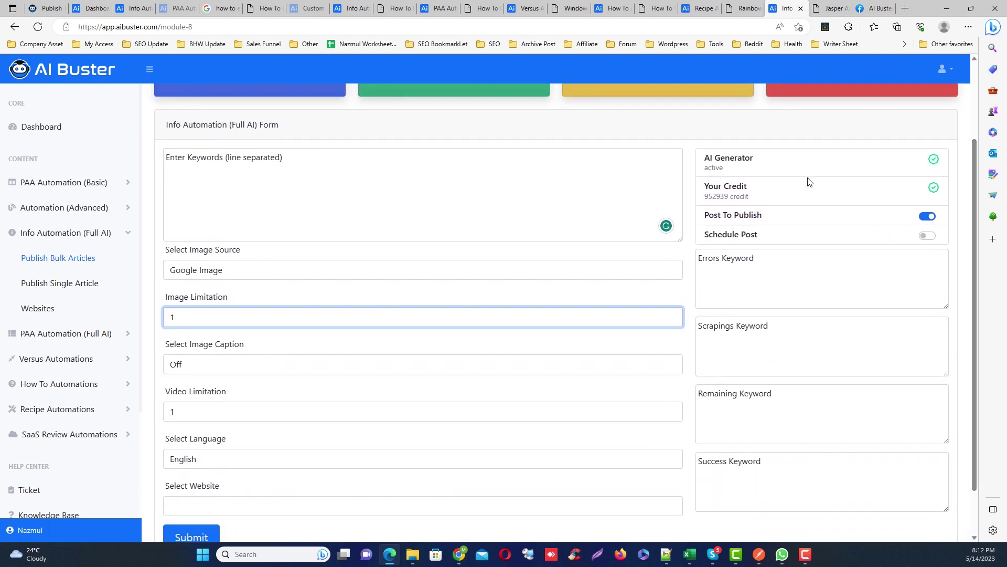
{"action": "left_click", "coordinate": [932, 219]}
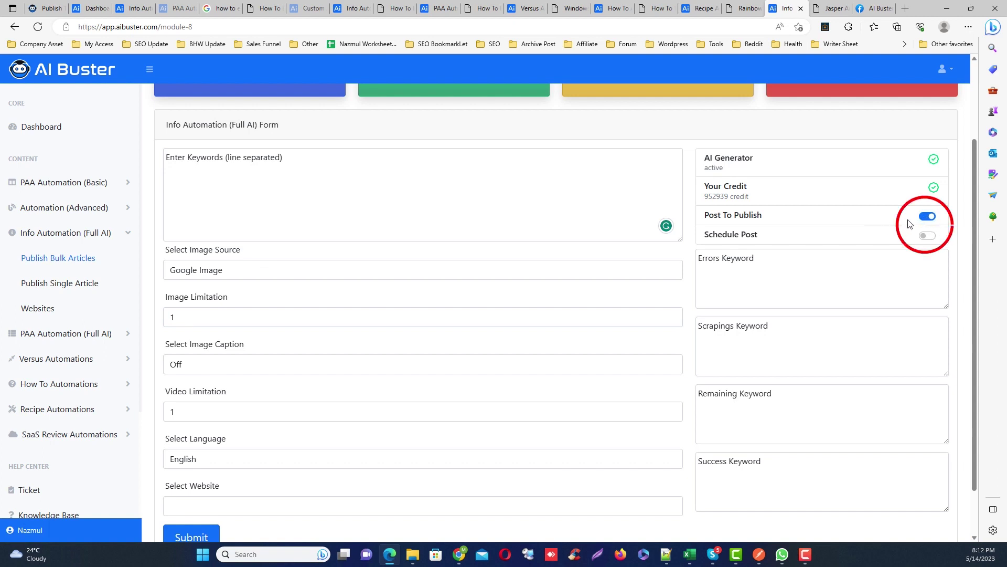
- Turn off Post To Publish so articles save as drafts, leaving Schedule Post switched off
{"action": "left_click", "coordinate": [927, 219]}
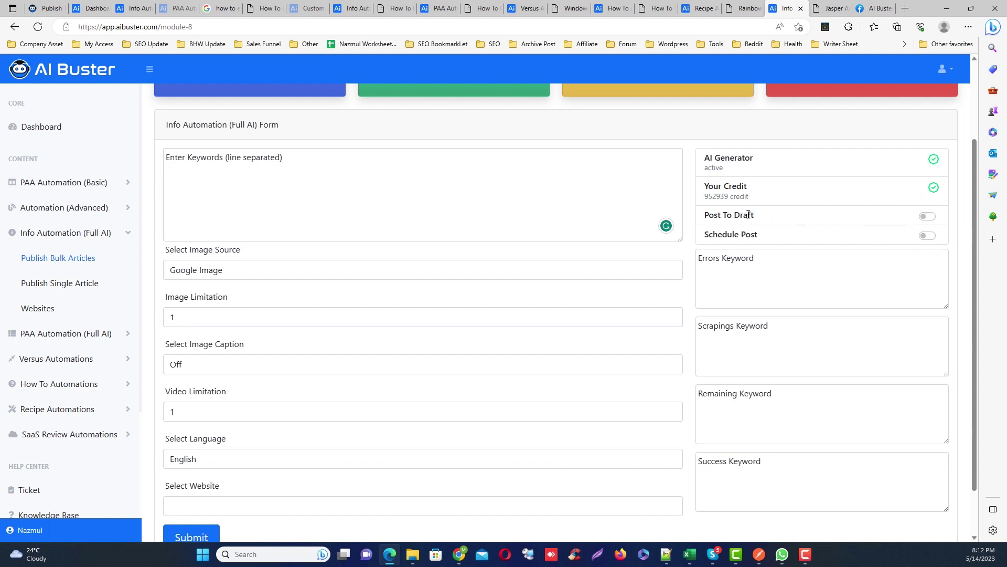
{"action": "left_click", "coordinate": [793, 214]}
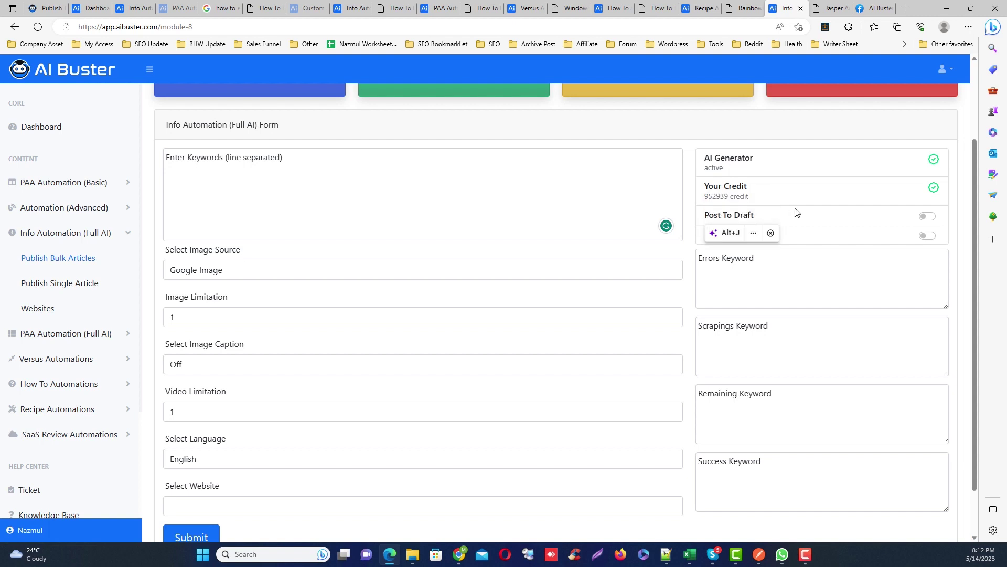
{"action": "left_click", "coordinate": [929, 236]}
{"action": "left_click", "coordinate": [929, 268]}
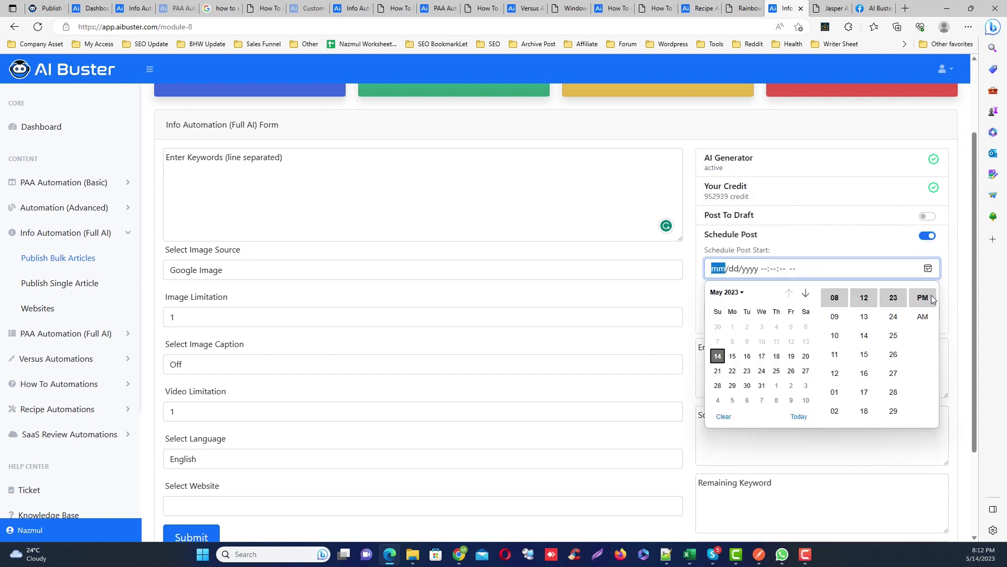
{"action": "key", "text": "Escape"}
{"action": "left_click", "coordinate": [928, 310]}
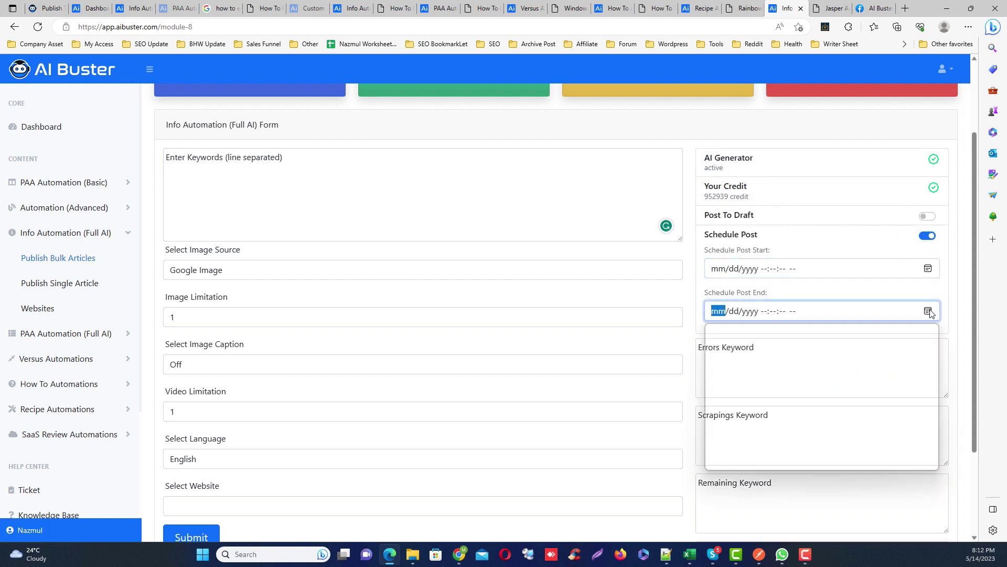
{"action": "left_click", "coordinate": [928, 235]}
- Set Select Website to demo.aibuster.com and Select Category to Sample
{"action": "scroll", "coordinate": [969, 224], "scroll_direction": "down", "scroll_amount": 1}
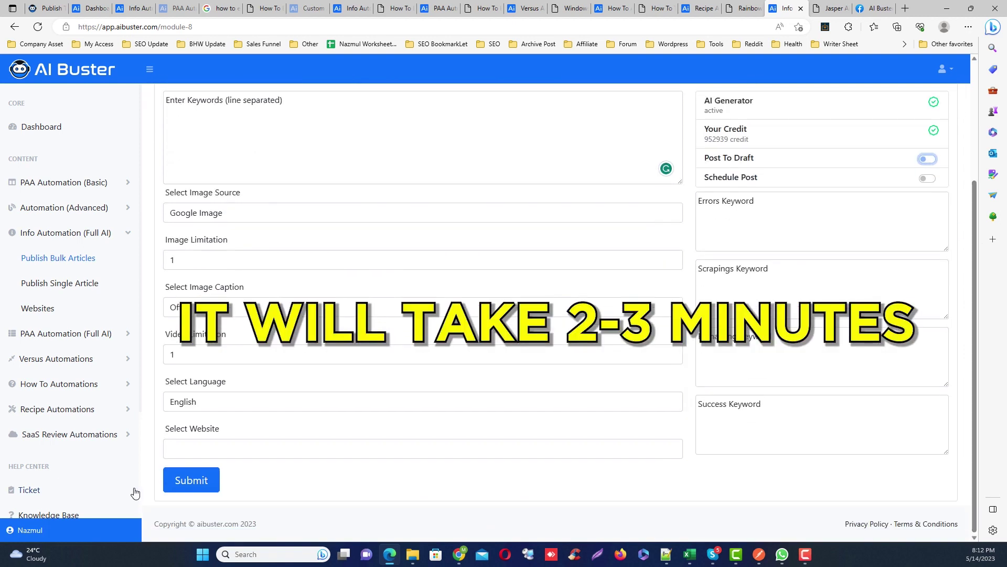
{"action": "left_click", "coordinate": [229, 450]}
{"action": "left_click", "coordinate": [175, 469]}
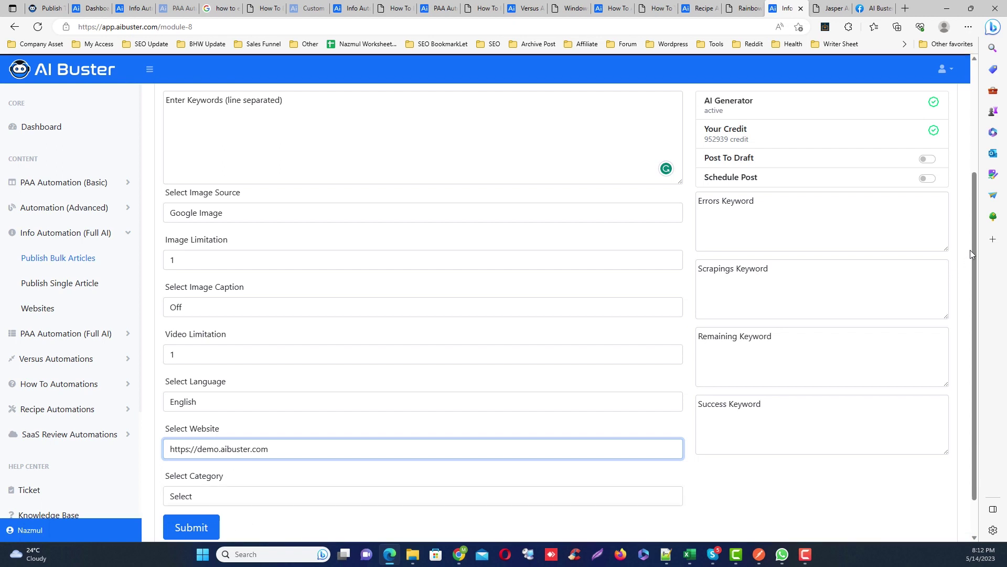
{"action": "scroll", "coordinate": [971, 250], "scroll_direction": "down", "scroll_amount": 1}
{"action": "left_click", "coordinate": [313, 449]}
{"action": "left_click", "coordinate": [252, 479]}
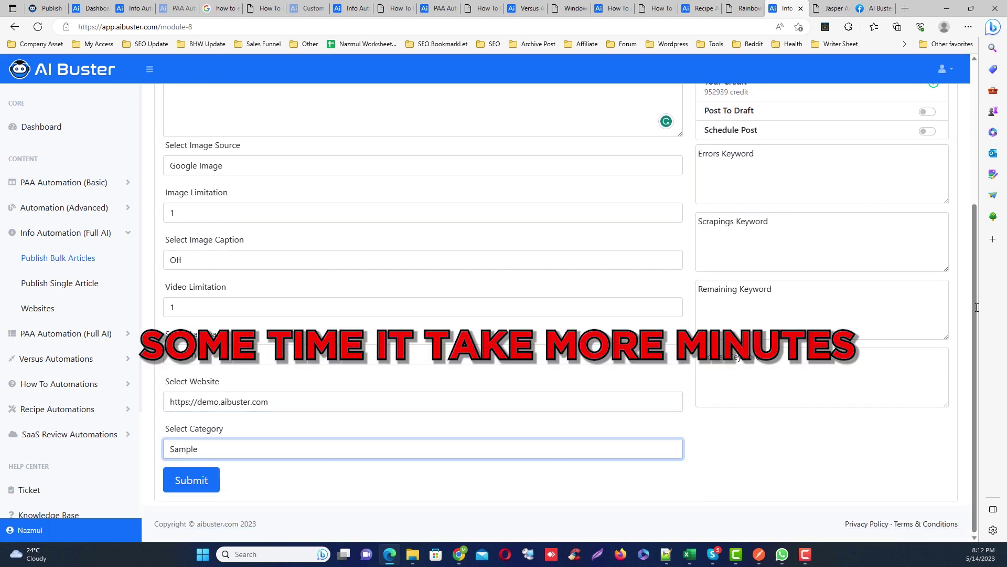
{"action": "middle_click", "coordinate": [361, 490]}
{"action": "scroll", "coordinate": [361, 489], "scroll_direction": "up", "scroll_amount": 4}
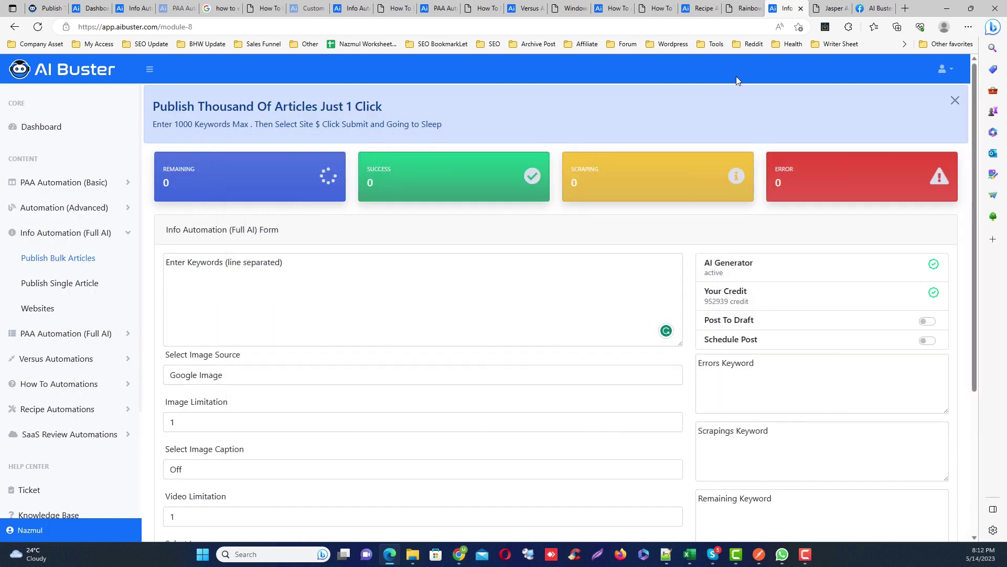
- Open the AI Buster Auto Blogging Community group on Facebook and scroll through it
{"action": "left_click", "coordinate": [874, 8]}
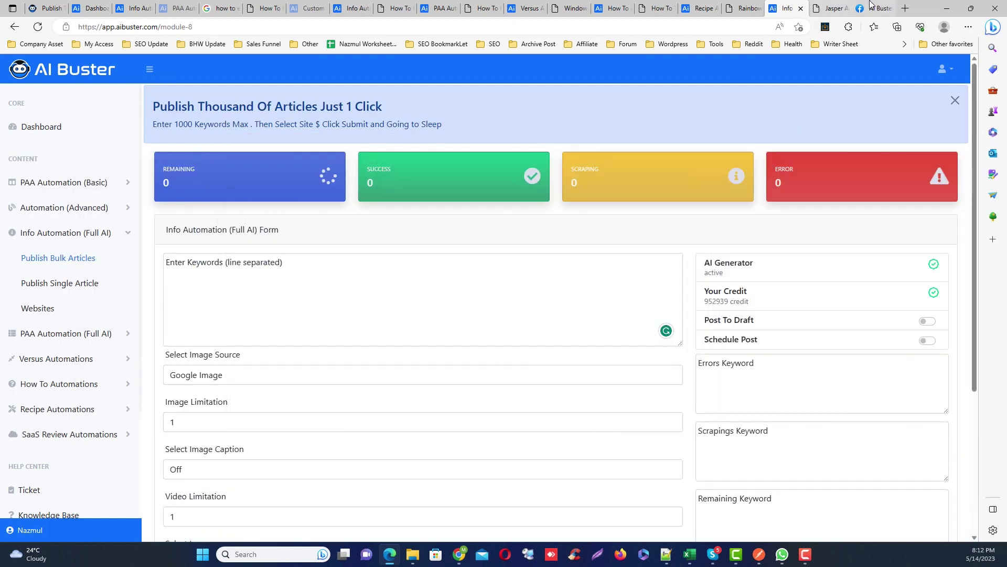
{"action": "left_click_drag", "start_coordinate": [974, 112], "coordinate": [979, 421]}
{"action": "scroll", "coordinate": [979, 417], "scroll_direction": "down", "scroll_amount": 20}
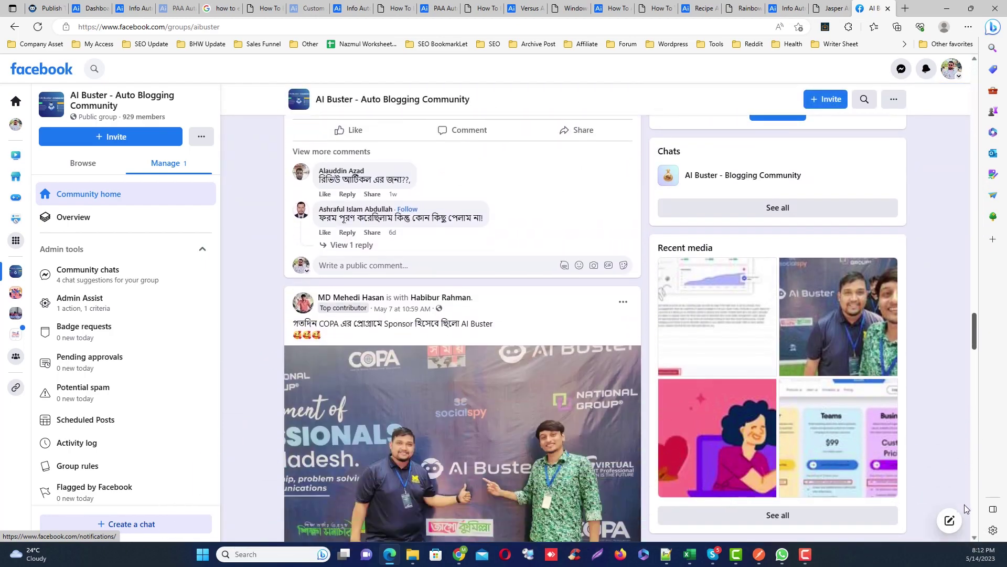